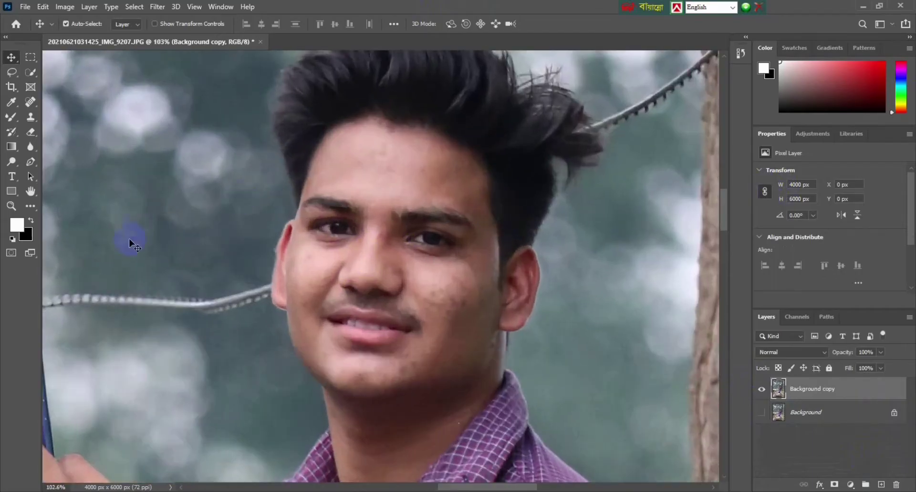
Select the Spot Healing Brush Tool from the toolbar's healing group
click(29, 103)
Keep the Spot Healing Brush active and heal blemishes on the cheek, chin and forehead
right_click(28, 108)
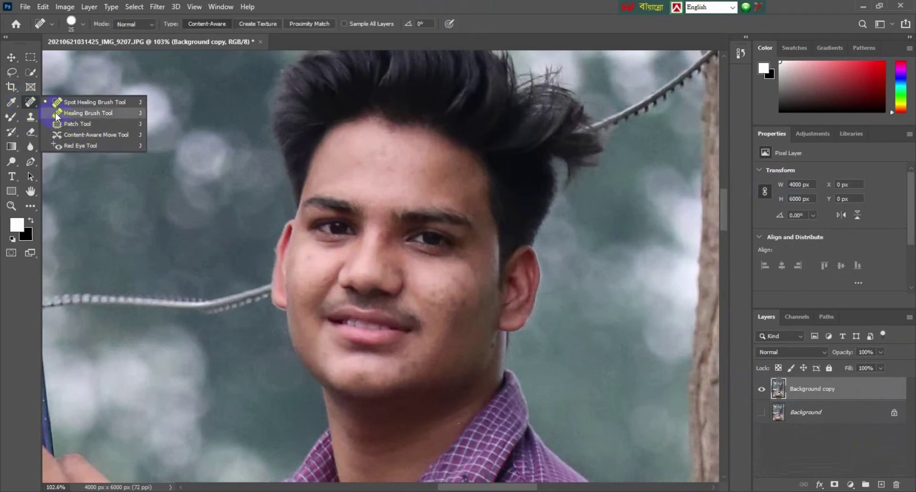
click(72, 102)
click(439, 301)
click(454, 282)
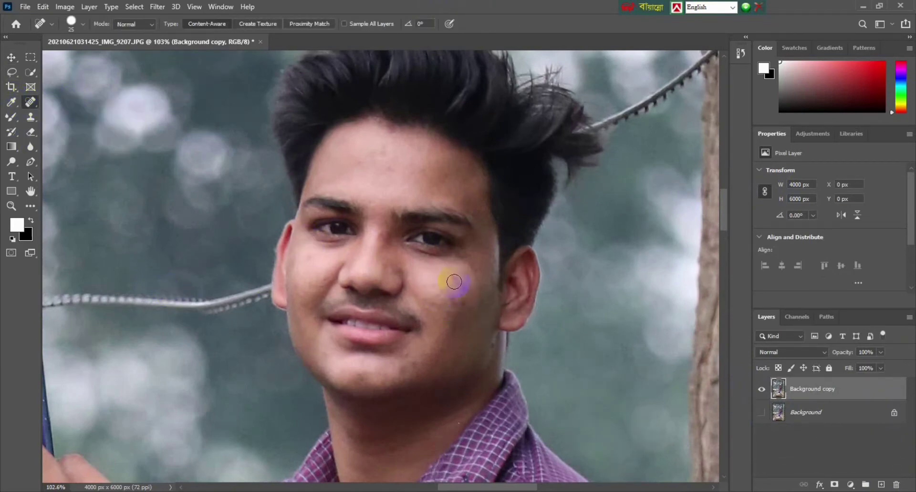
click(466, 305)
click(402, 371)
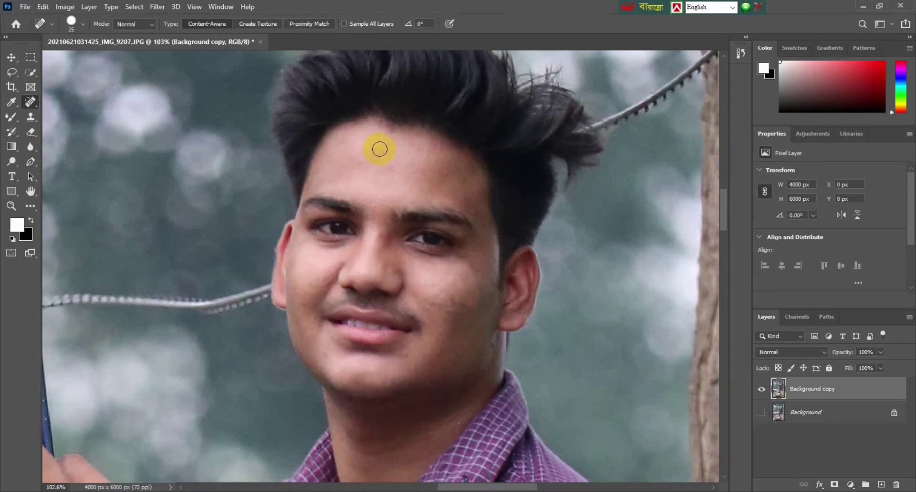
click(385, 168)
Heal the remaining spots between the eyes, on the cheeks and chin, and zoom out to the whole photo
click(457, 306)
click(388, 243)
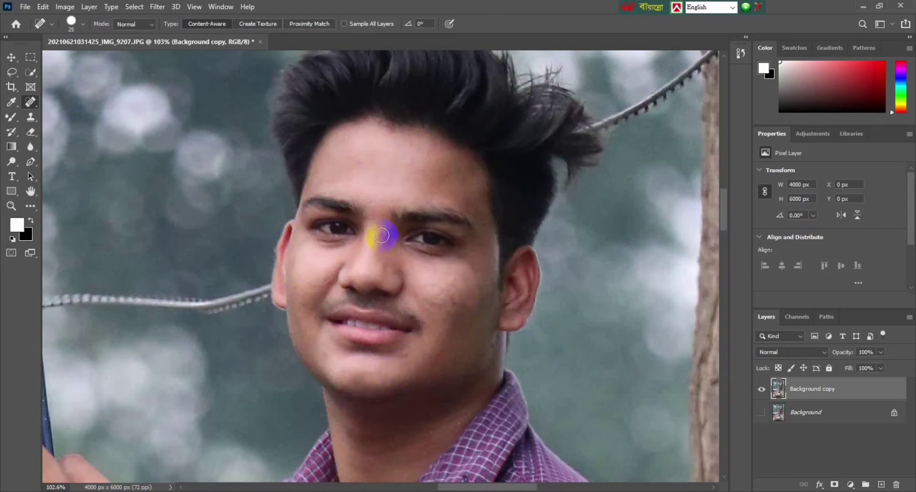
click(479, 319)
click(431, 300)
click(407, 361)
click(443, 339)
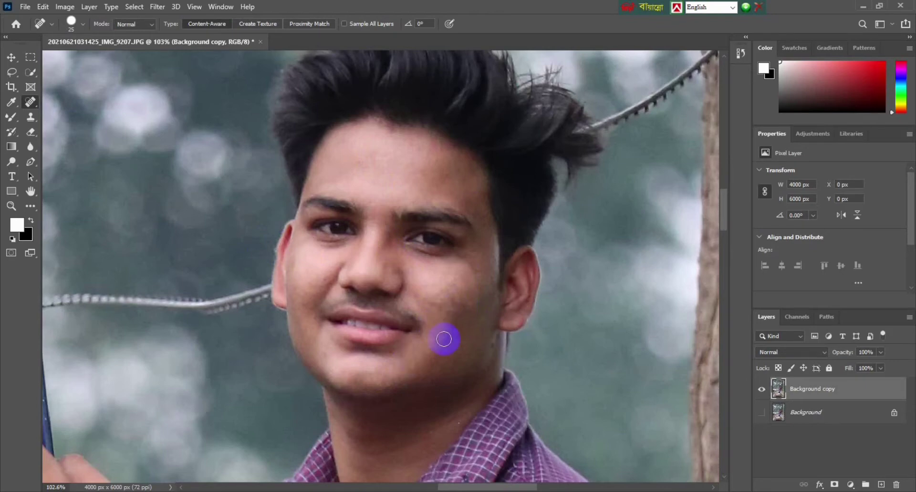
alt+scroll(444, 339, down, 3)
alt+scroll(458, 329, down, 2)
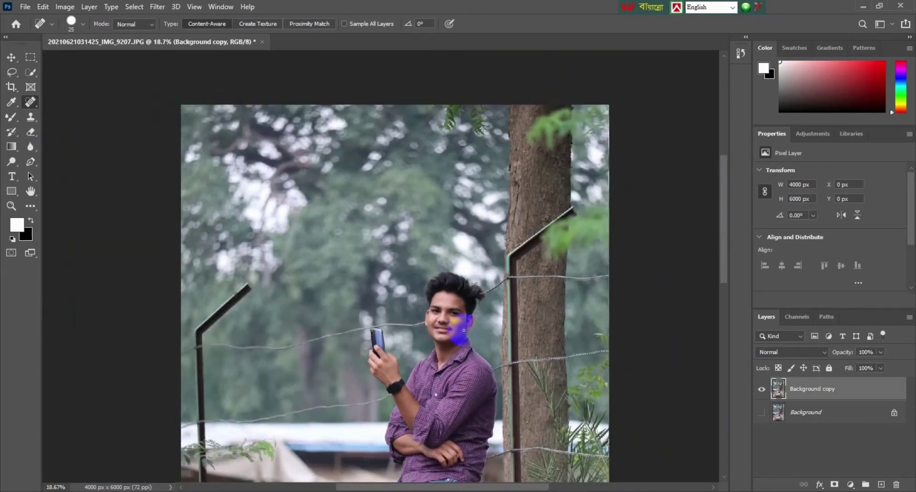
Merge the retouched layers into one and duplicate it as Background copy 2
alt+scroll(463, 330, down, 2)
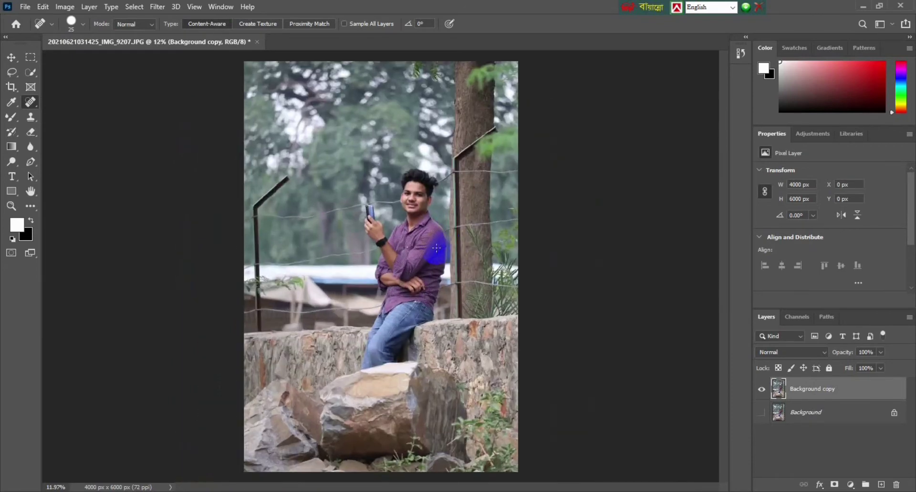
click(832, 411)
click(816, 430)
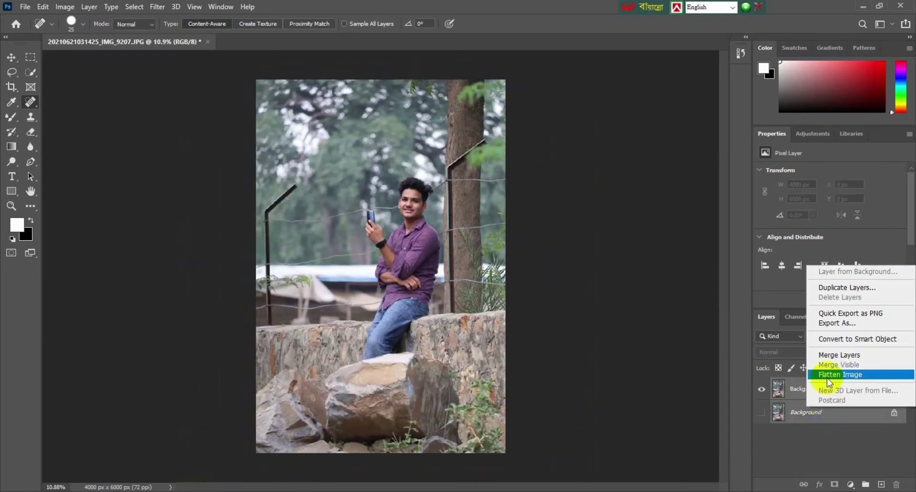
drag(827, 390, 880, 482)
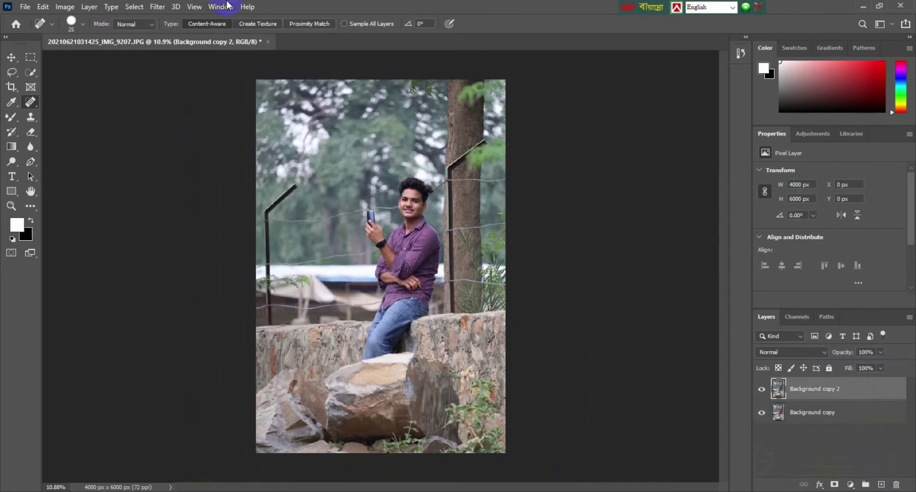
Open and cancel the Camera Raw filter and Replace Color, then reopen Image > Adjustments
click(160, 6)
click(195, 94)
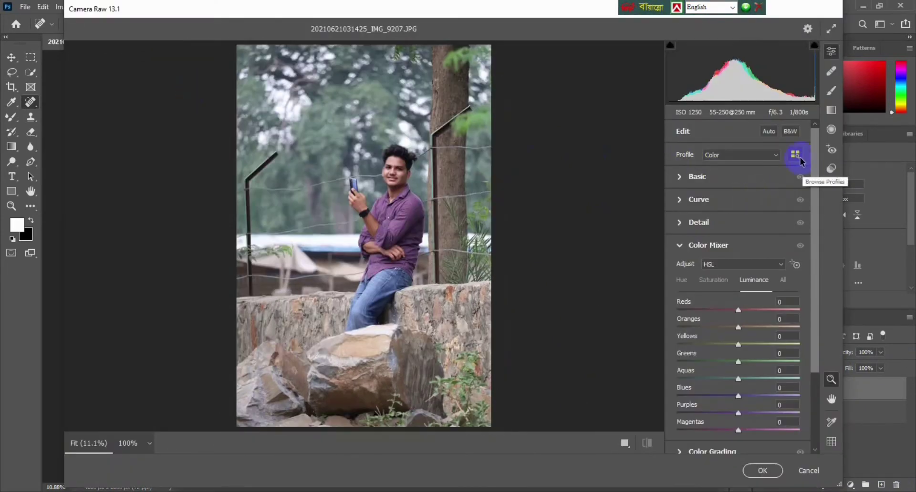
click(808, 471)
click(64, 7)
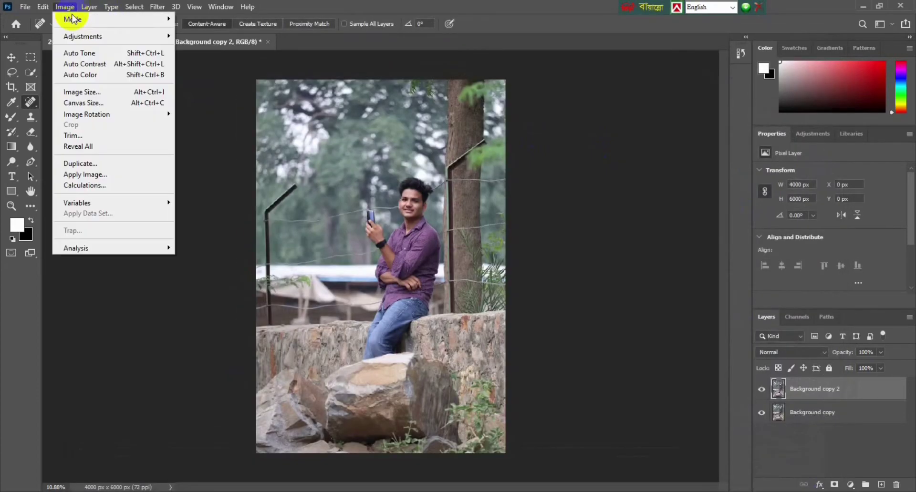
click(210, 277)
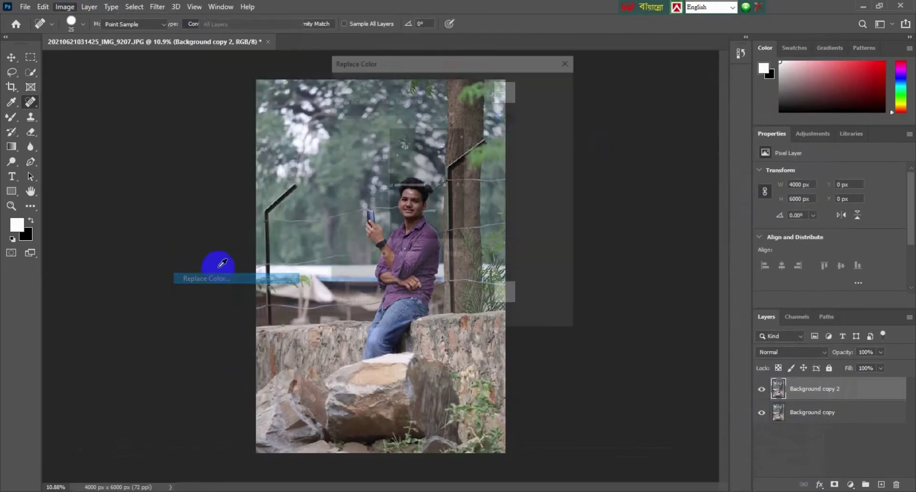
click(545, 103)
click(66, 7)
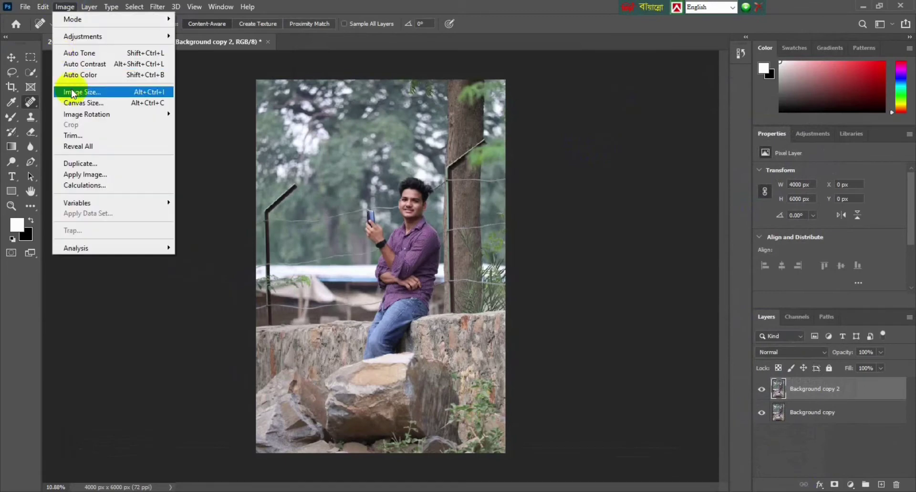
mouse_move(83, 37)
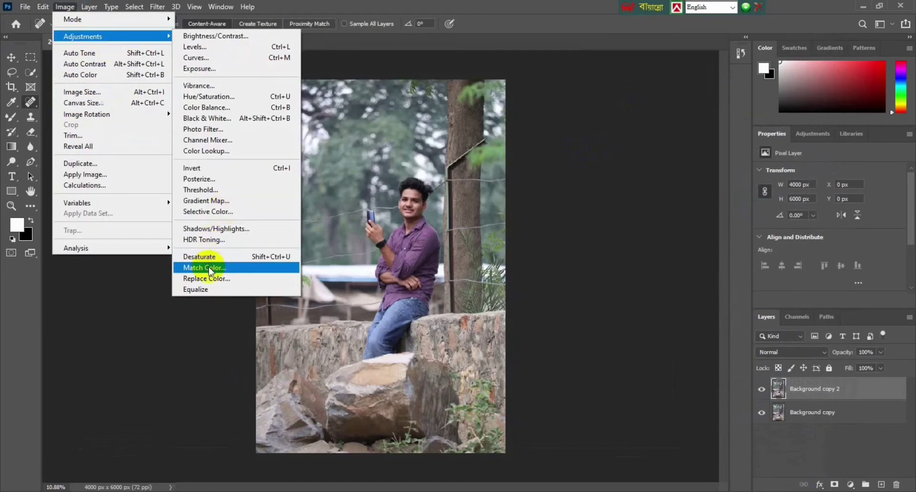
Apply Match Color to Background copy 2 with Luminance set to 108
click(224, 266)
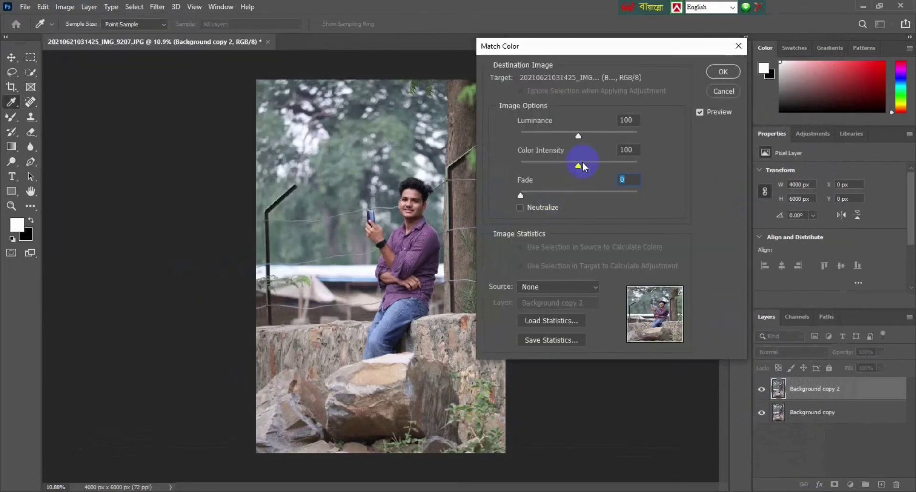
mouse_move(578, 136)
mouse_down()
mouse_move(595, 138)
mouse_move(585, 143)
mouse_up()
click(755, 75)
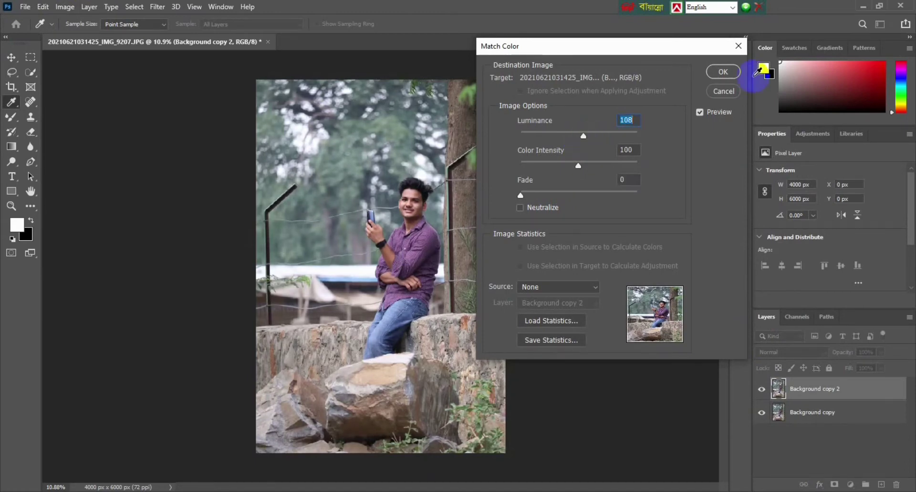
click(723, 71)
key(j)
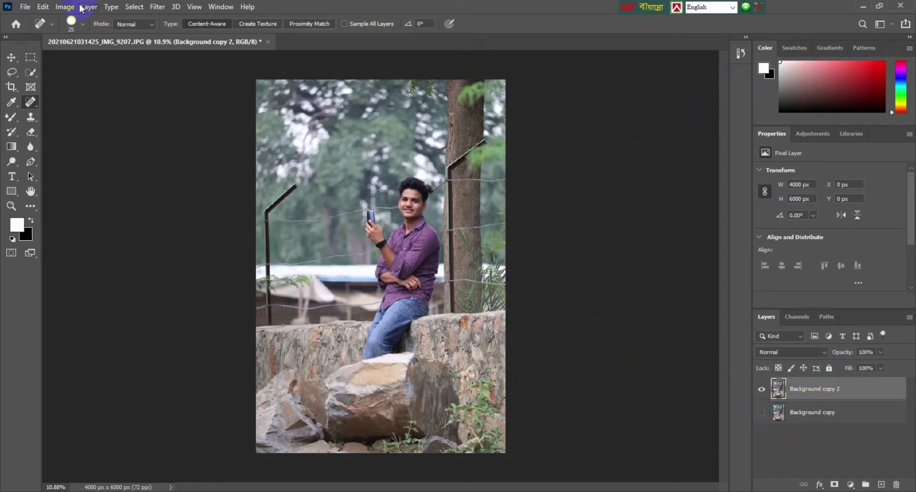
In Camera Raw, try the orng and cyn presets, compare Before/After side by side, and apply Sjl 3
click(157, 6)
click(196, 91)
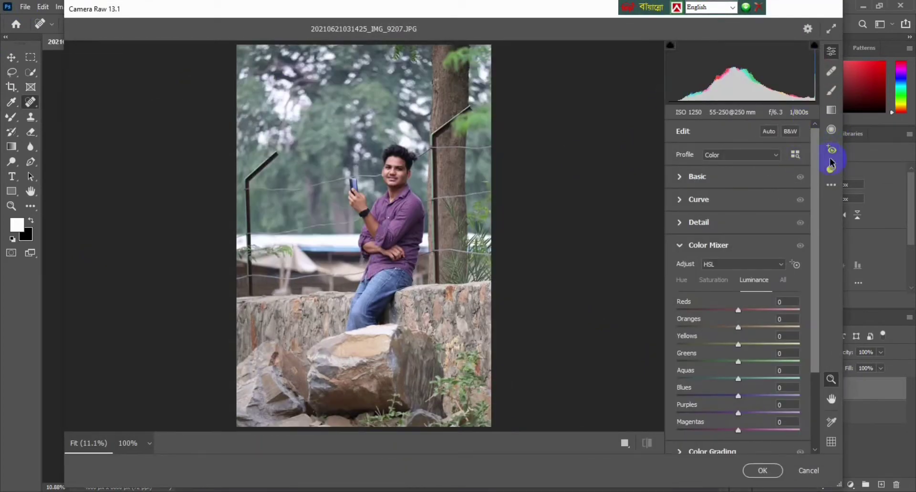
click(831, 168)
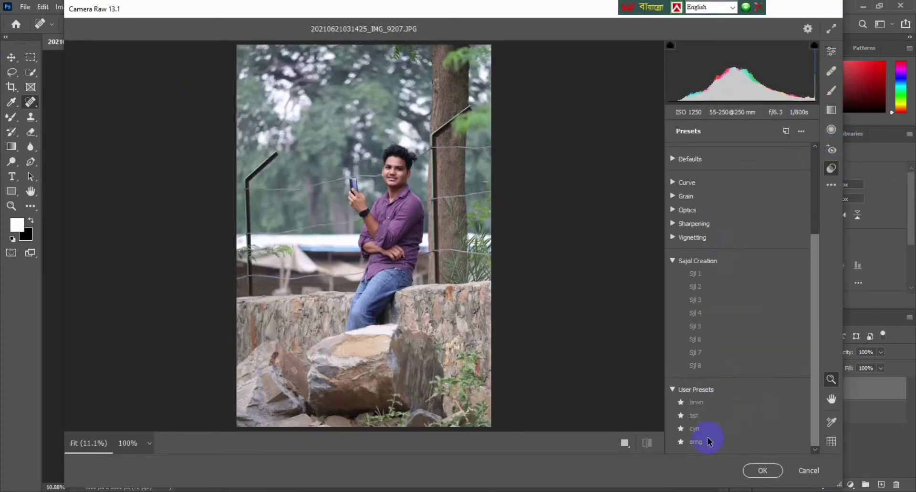
click(705, 440)
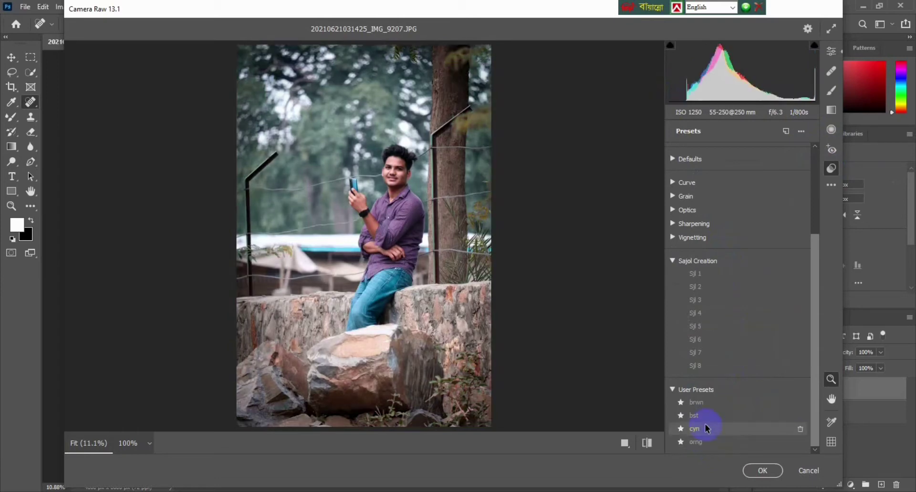
click(705, 427)
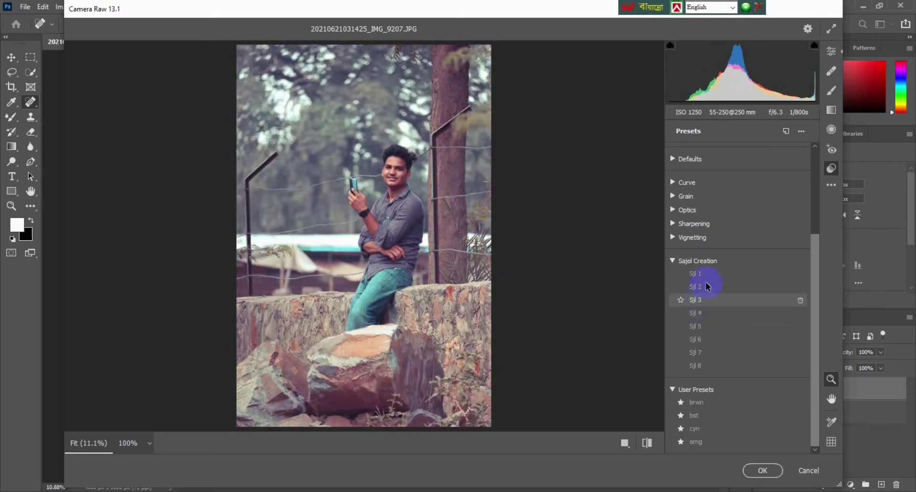
click(625, 443)
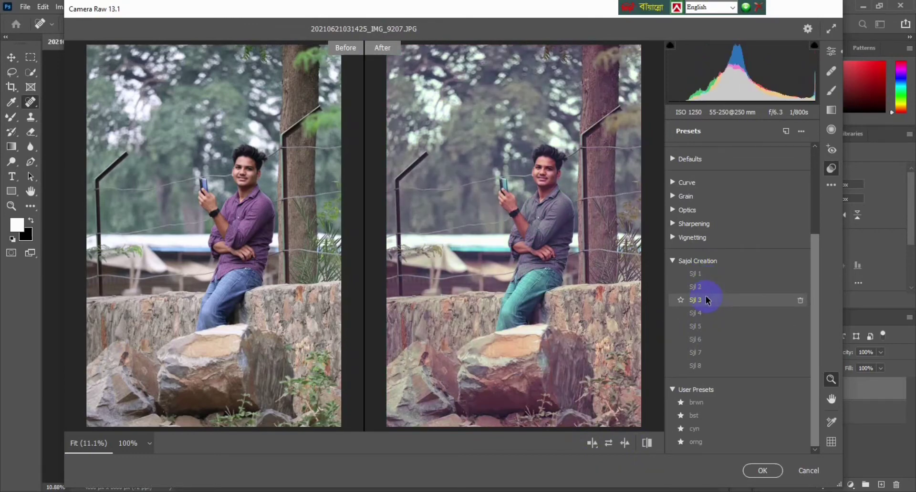
click(705, 300)
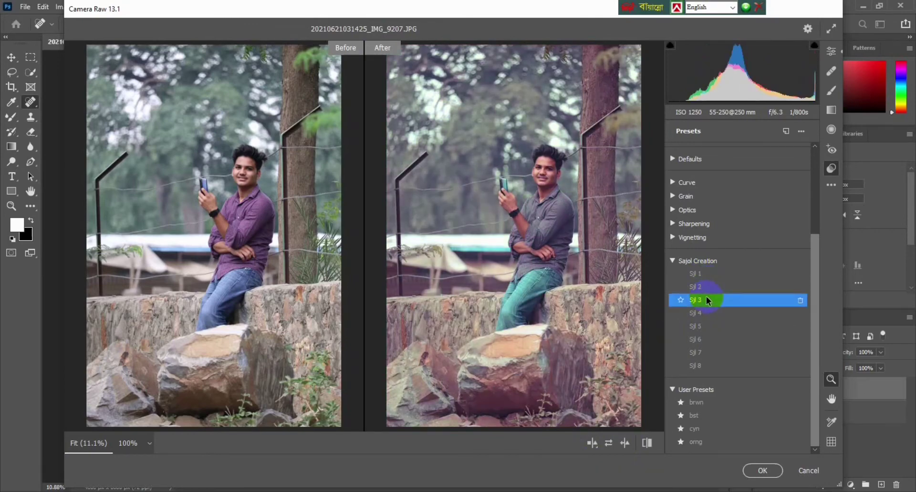
Return to the Edit panel and inspect the Color Mixer hue and saturation values
click(831, 51)
scroll(709, 274, down, 3)
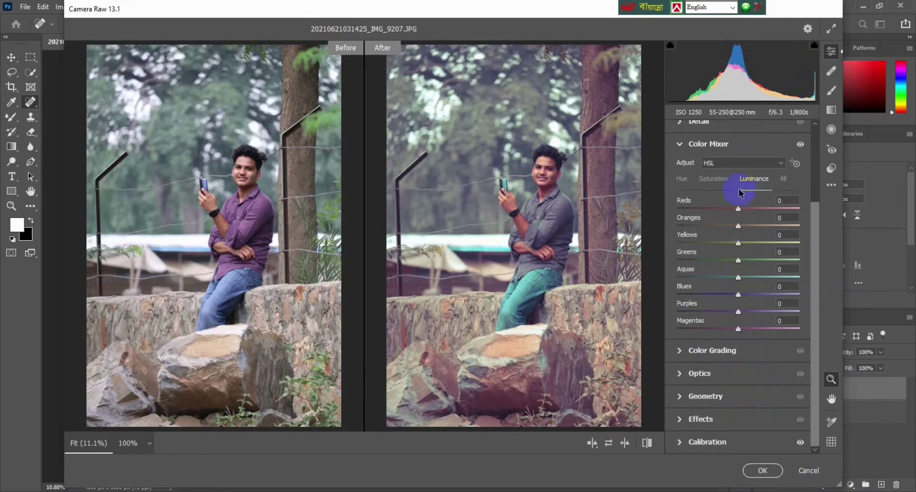
click(713, 180)
click(687, 184)
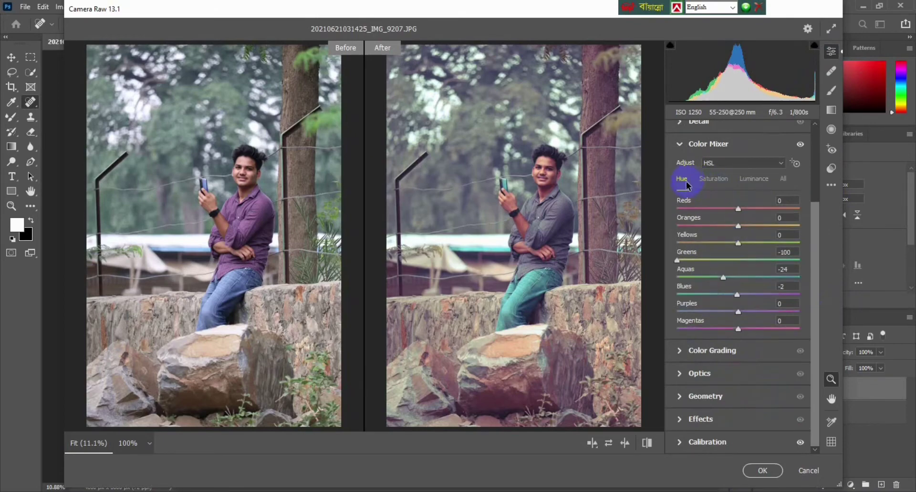
click(784, 252)
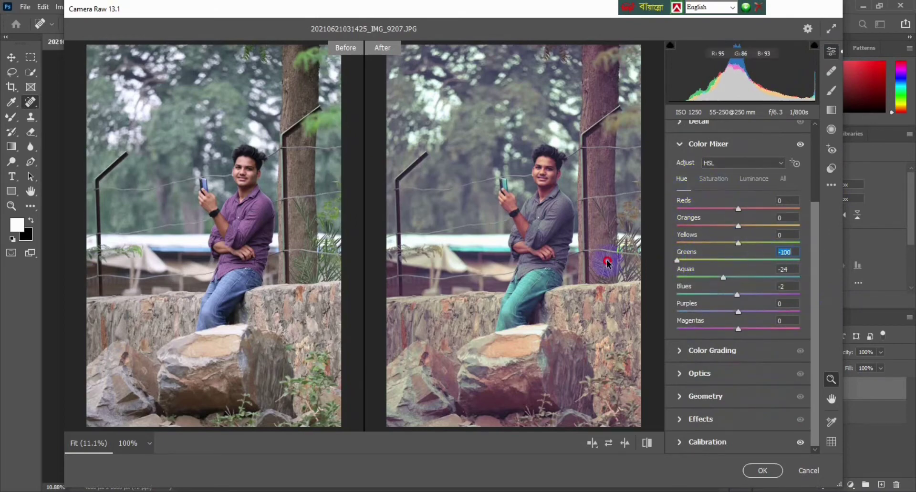
click(680, 148)
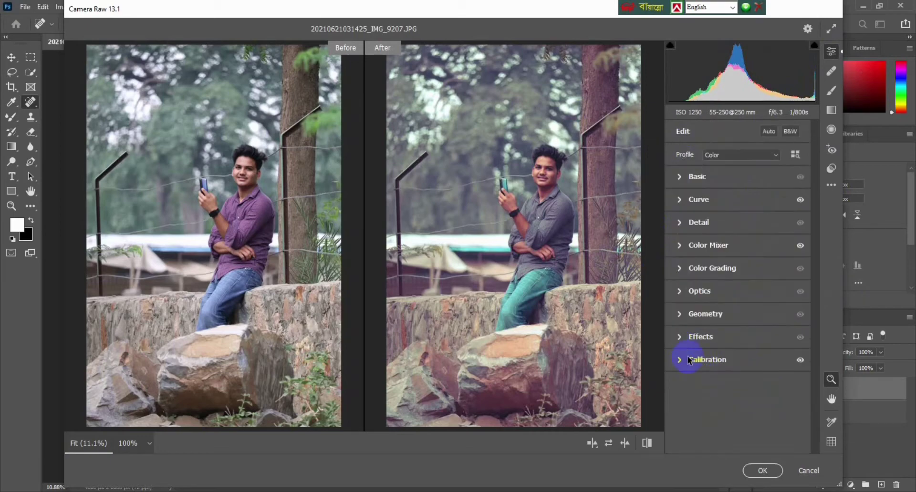
In Calibration, set Blue Primary hue -91 and saturation +50, and Red Primary saturation -50
click(688, 360)
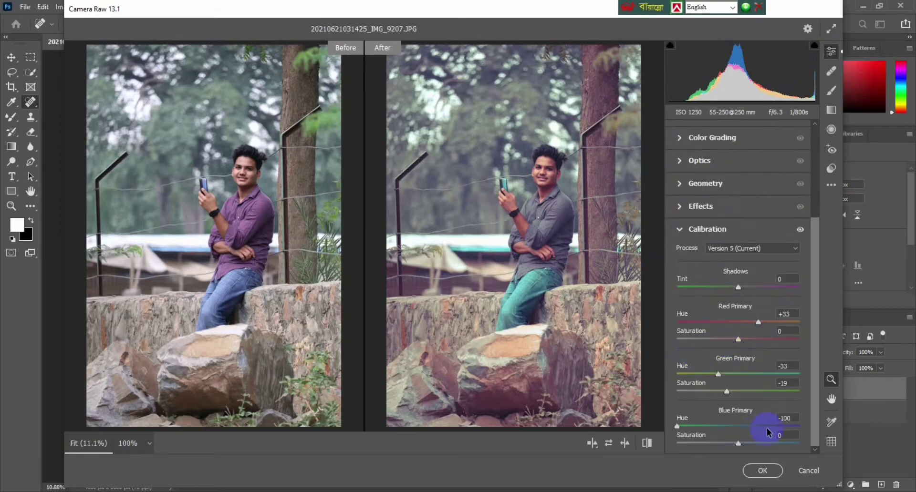
click(793, 419)
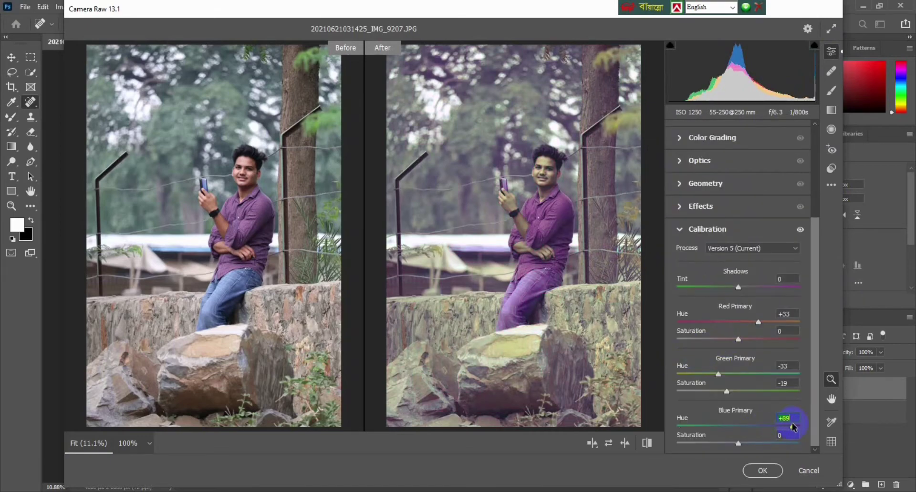
drag(677, 426, 683, 427)
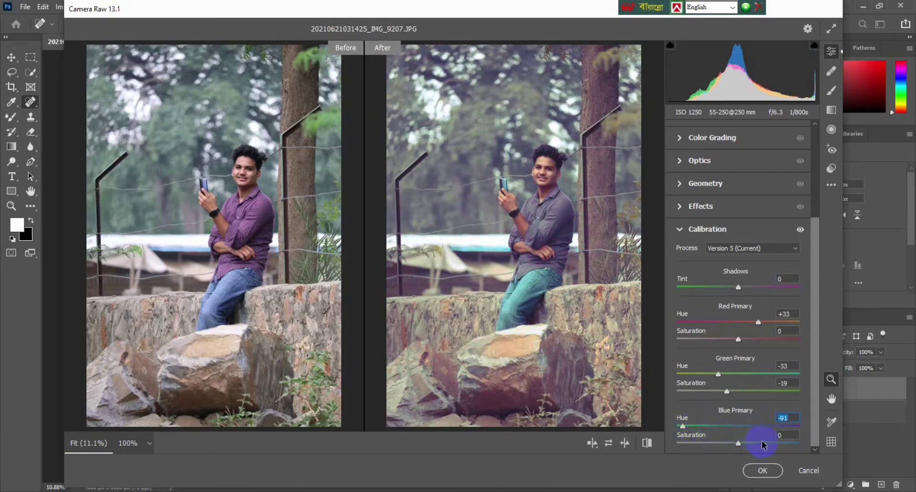
drag(761, 444, 767, 444)
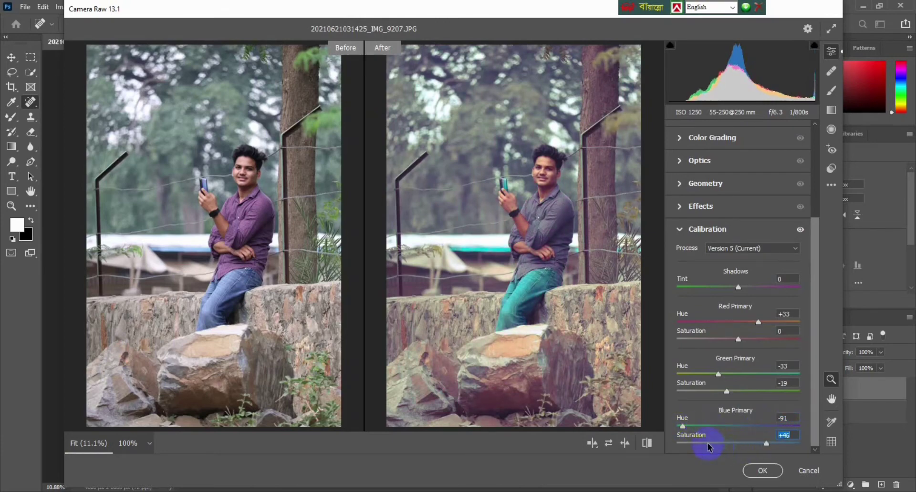
drag(708, 447, 734, 448)
click(692, 340)
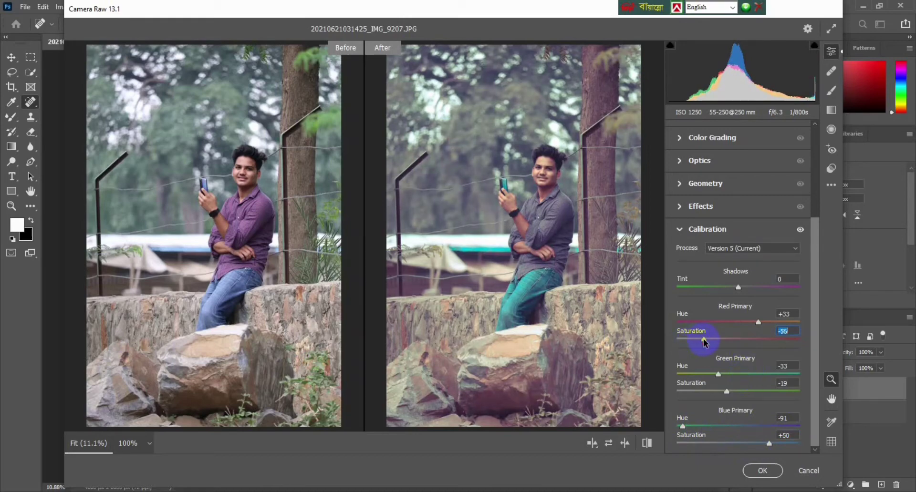
drag(704, 342, 708, 343)
Raise HSL luminance for the warm tones and apply the Camera Raw grade
scroll(681, 205, up, 5)
click(683, 225)
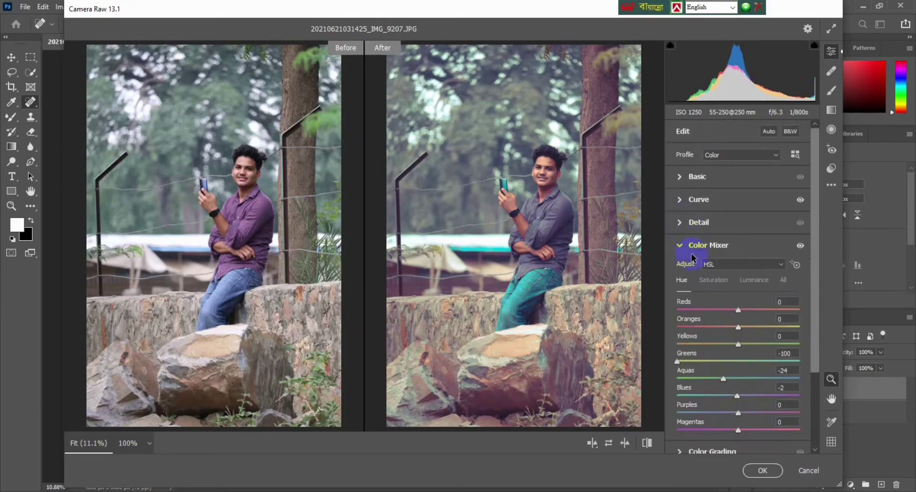
click(752, 280)
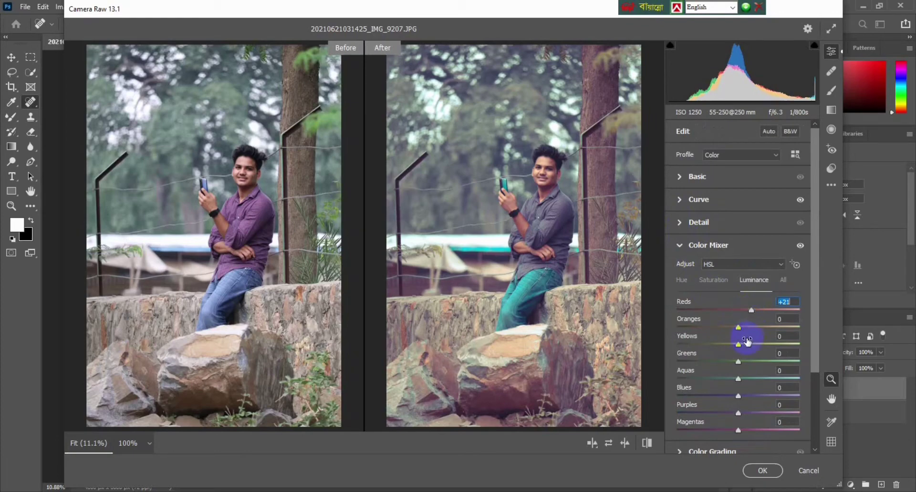
drag(738, 327, 746, 327)
click(757, 471)
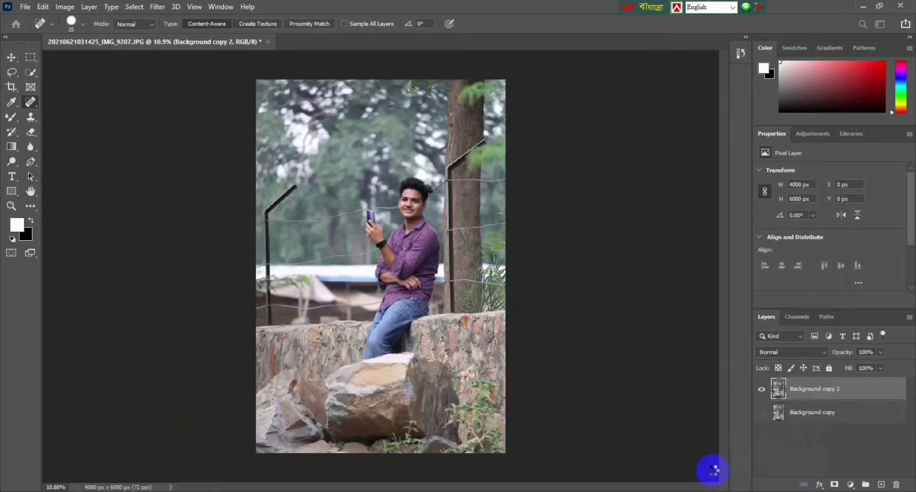
Stamp the visible layers into a new Background copy 3 layer and hide Background copy 2
scroll(405, 191, up, 2)
drag(405, 195, 415, 209)
scroll(415, 209, down, 1)
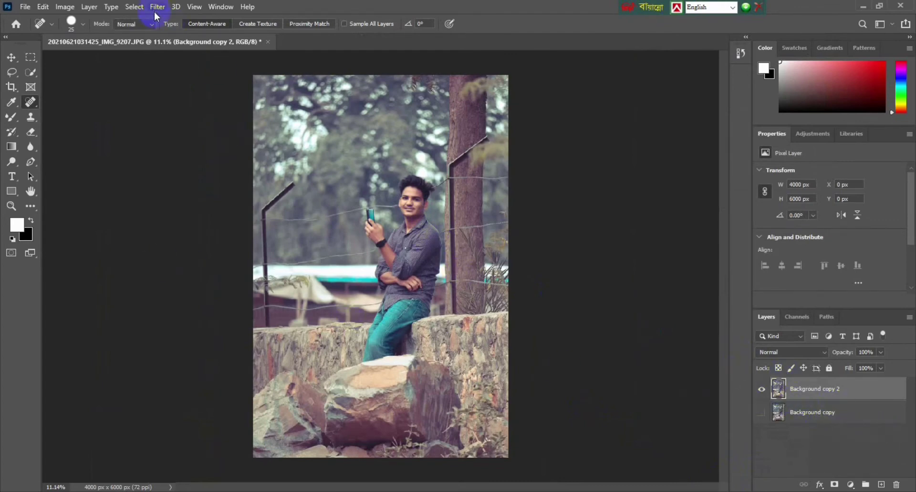
scroll(436, 173, up, 2)
scroll(446, 164, down, 1)
scroll(441, 168, down, 1)
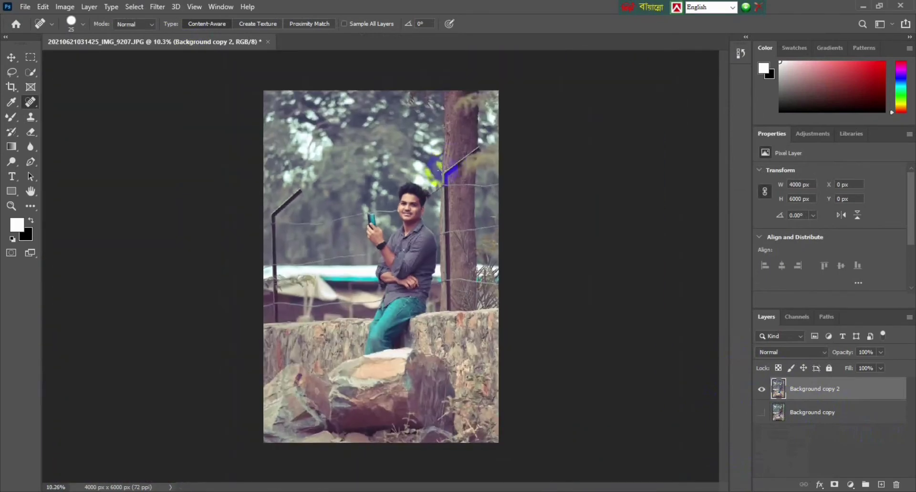
drag(860, 388, 881, 485)
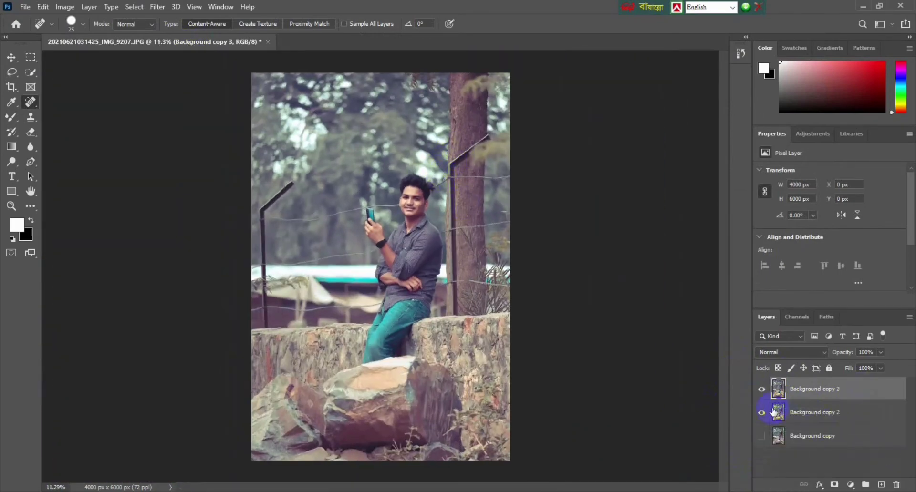
click(762, 413)
click(152, 7)
Launch Camera Raw on Background copy 3, apply the orng user preset, and expand the Defaults presets
click(174, 90)
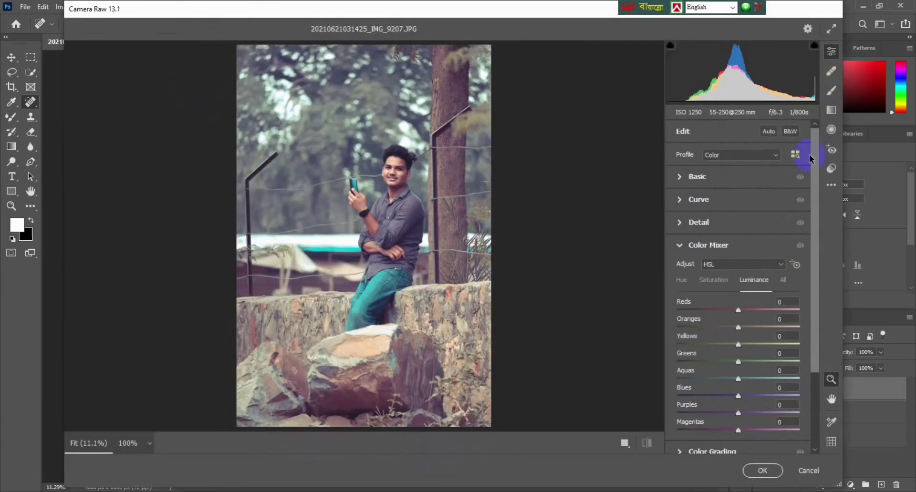
click(831, 168)
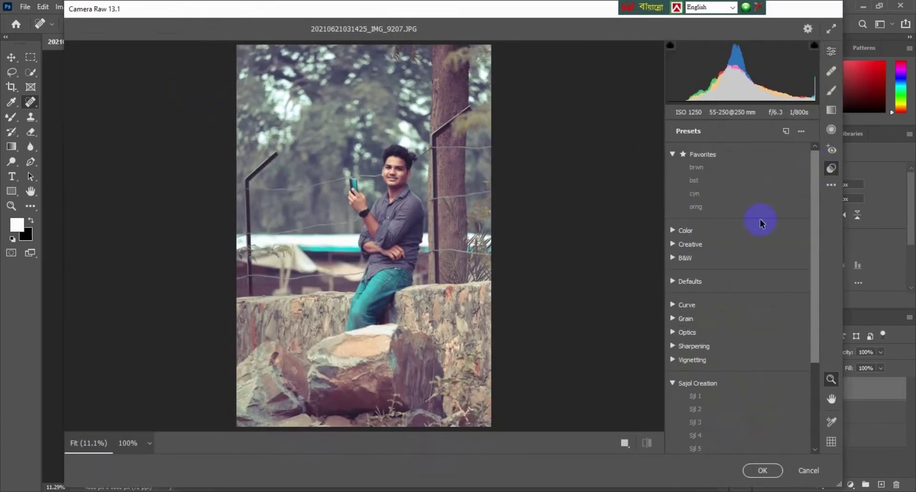
scroll(788, 211, down, 5)
click(704, 442)
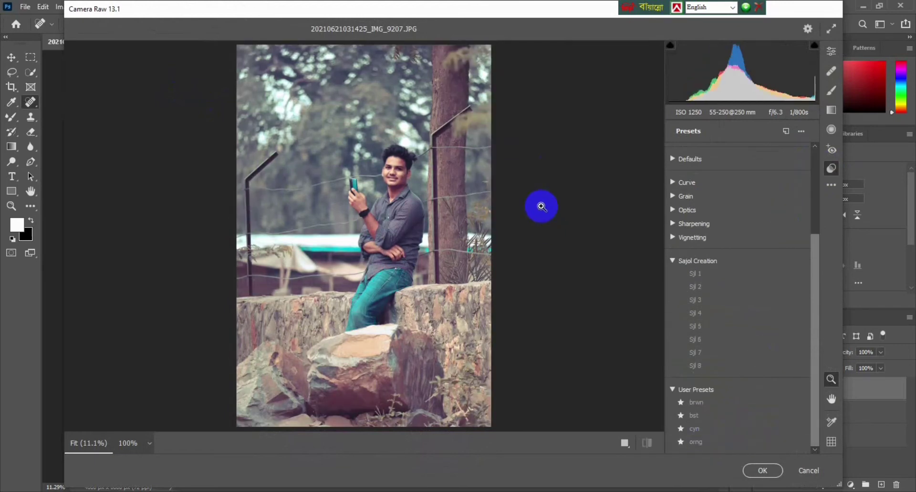
click(671, 159)
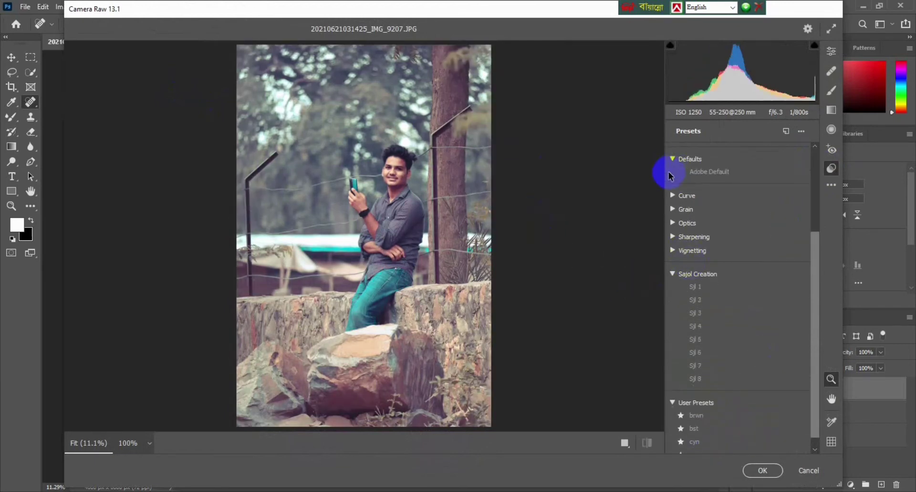
Test extreme Yellows and Greens saturation and hue values in the Color Mixer, leaving Greens hue +100
click(831, 51)
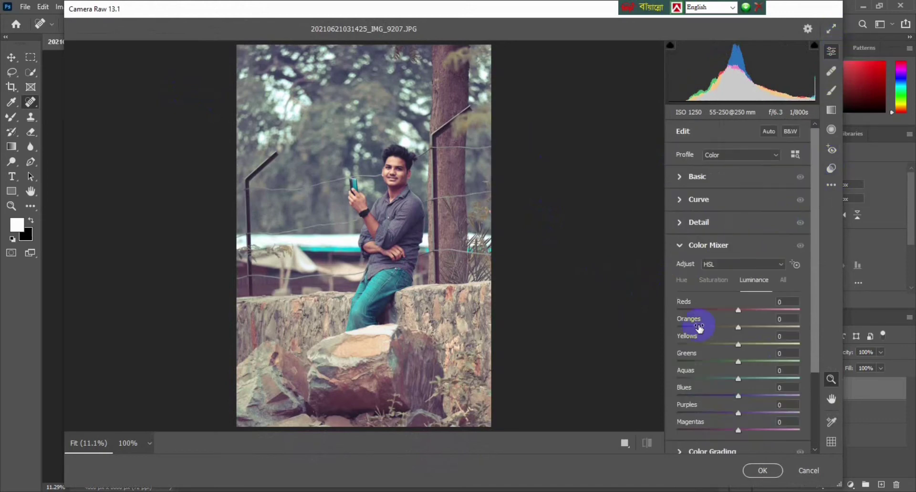
scroll(725, 324, down, 3)
click(714, 184)
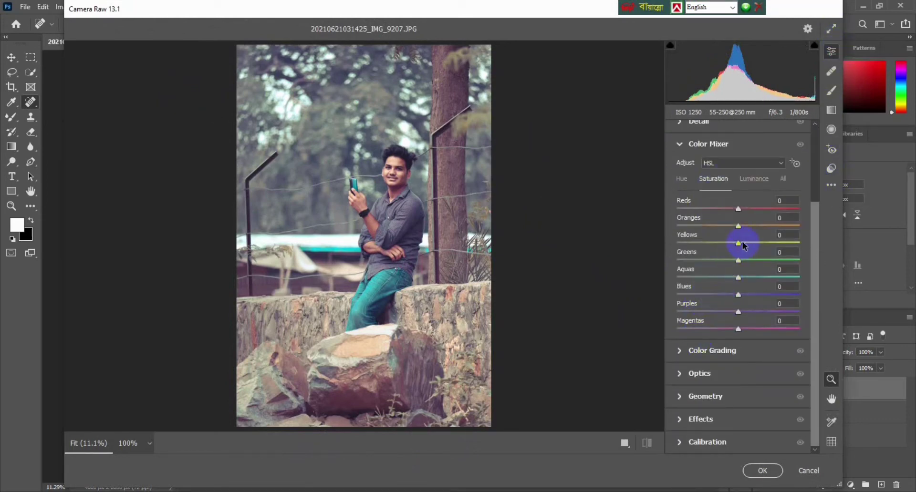
mouse_move(738, 243)
mouse_down()
mouse_move(668, 249)
mouse_move(830, 265)
mouse_up()
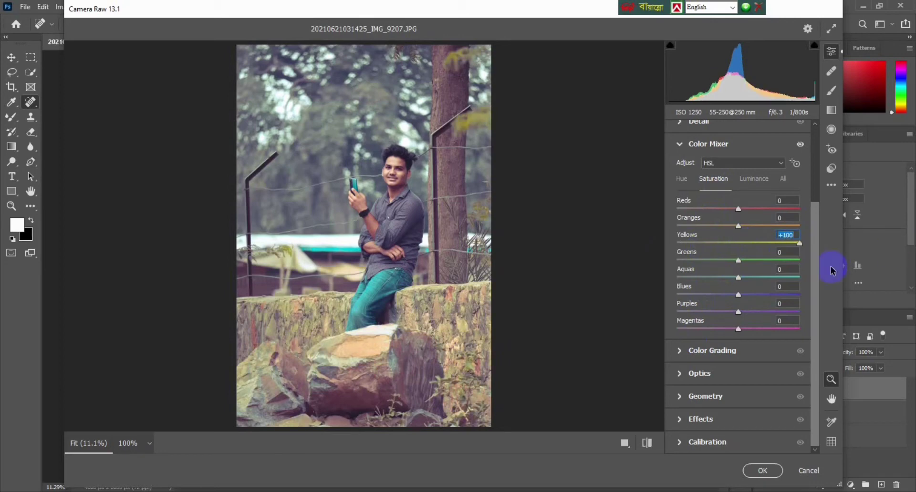
mouse_move(738, 260)
mouse_down()
mouse_move(837, 260)
mouse_move(780, 260)
mouse_up()
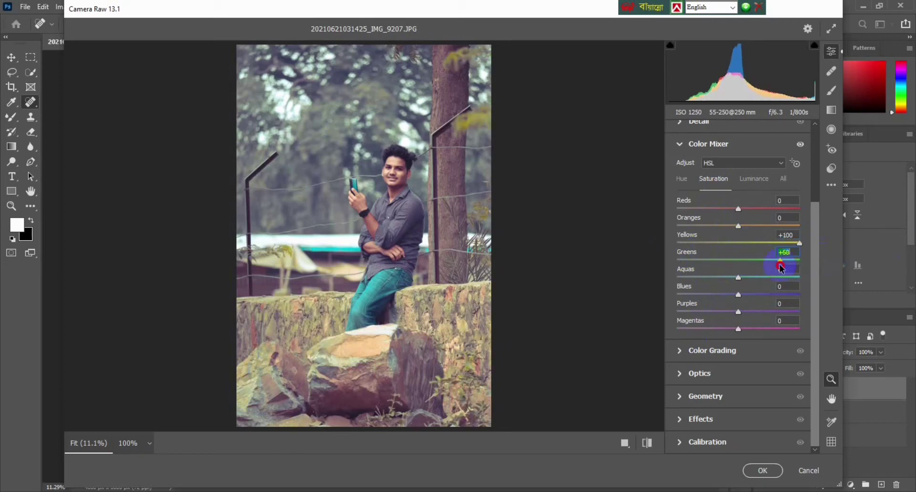
click(693, 184)
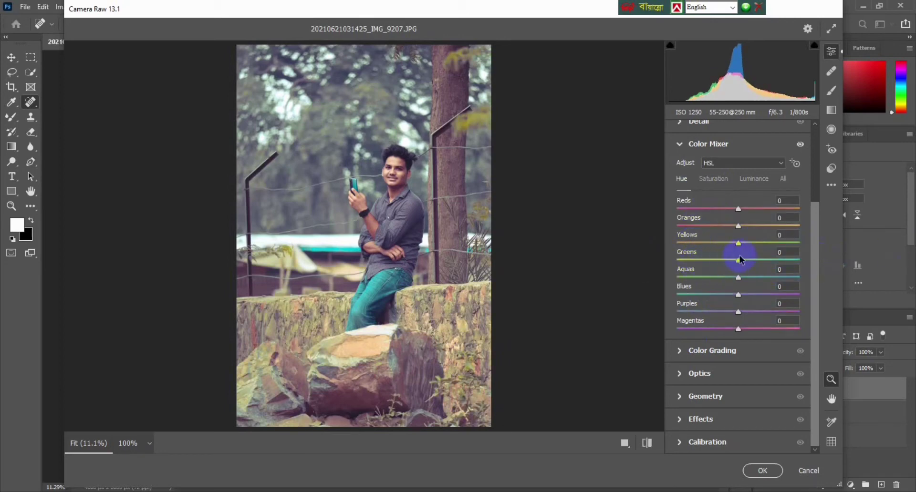
mouse_move(737, 260)
mouse_down()
mouse_move(657, 262)
mouse_move(832, 261)
mouse_up()
mouse_move(738, 244)
mouse_down()
mouse_move(809, 245)
mouse_move(754, 255)
mouse_move(740, 268)
mouse_up()
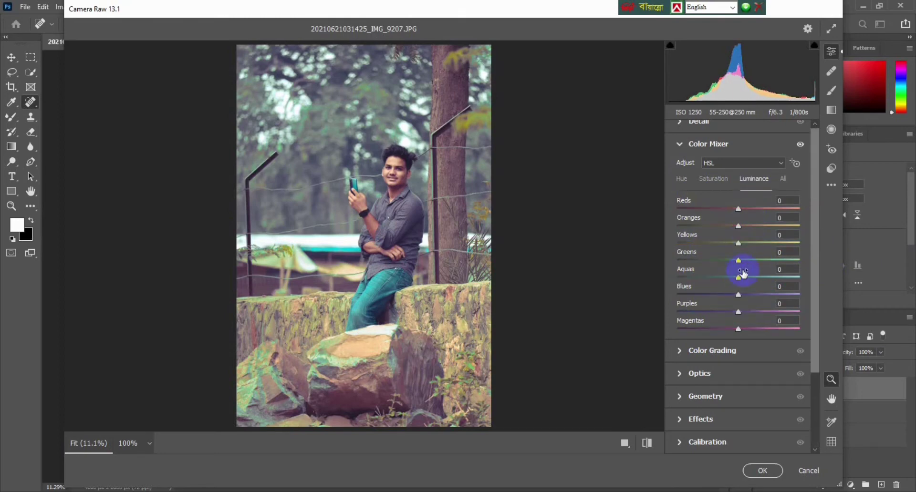
Settle the saturation at Yellows -2 and Greens +2, and collapse the Color Mixer
click(714, 180)
drag(755, 267, 739, 261)
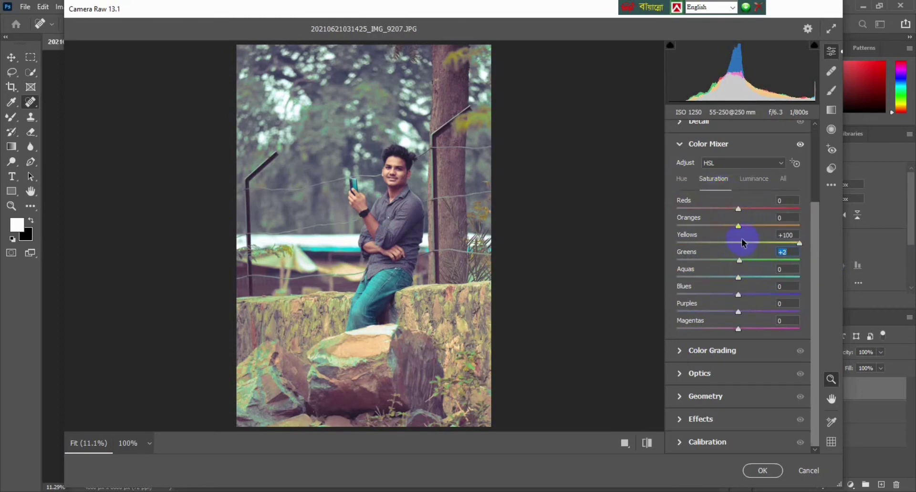
click(737, 243)
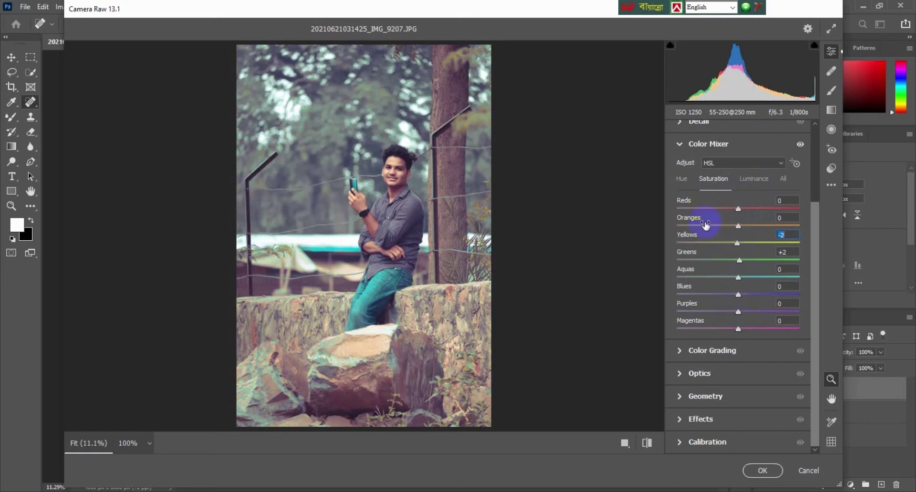
click(681, 146)
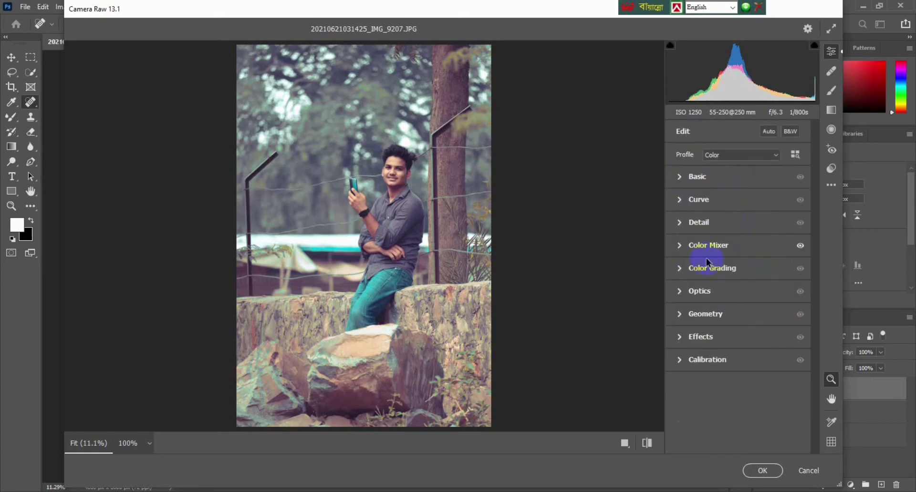
In Camera Raw's Basic panel, set Temperature to +5 with a side-by-side before/after view
click(693, 178)
mouse_move(737, 189)
mouse_down()
mouse_move(761, 191)
mouse_move(719, 196)
mouse_up()
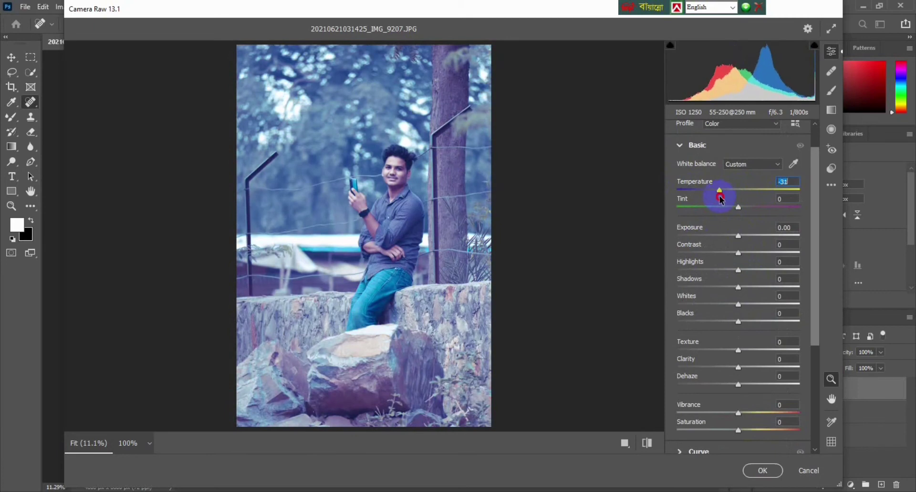
click(623, 443)
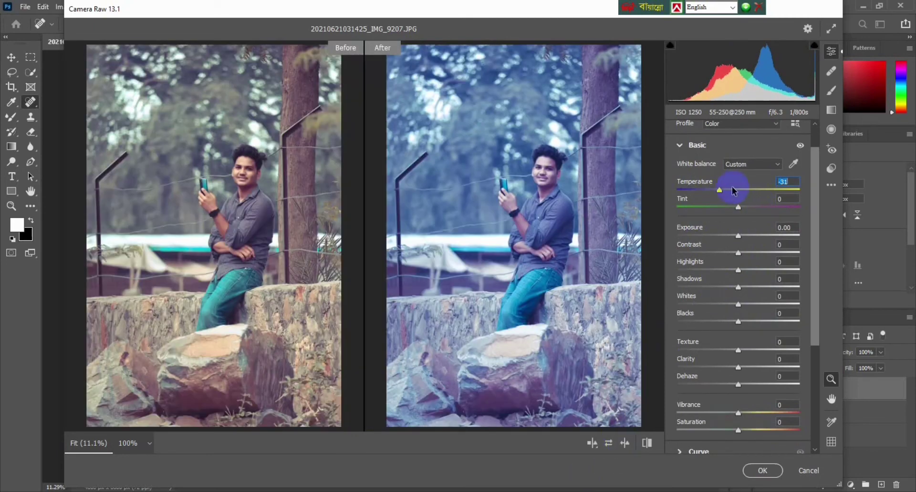
drag(715, 192, 739, 200)
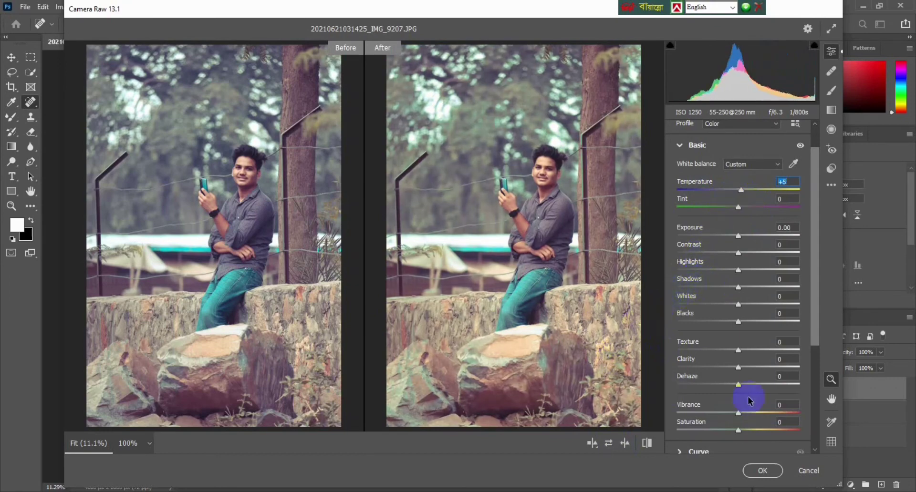
scroll(738, 389, down, 2)
scroll(740, 381, up, 1)
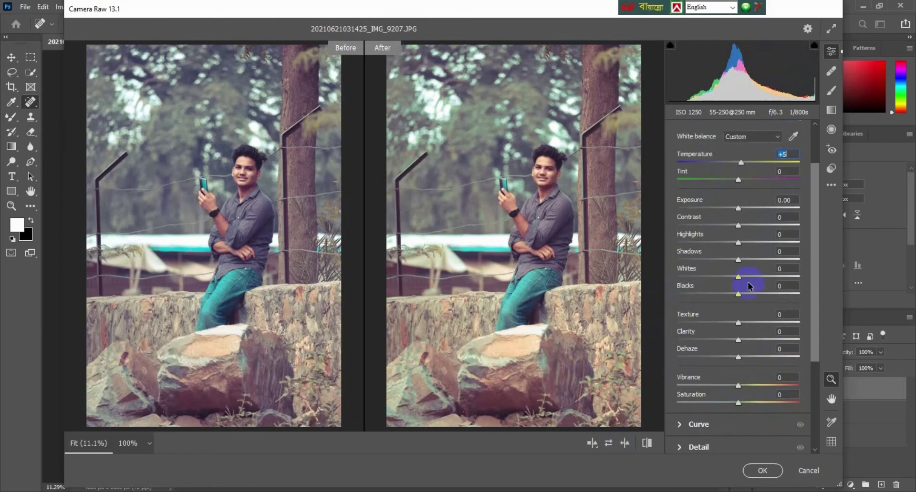
Set Contrast +37, Highlights +7, Vibrance +23 and Saturation +17, then apply the grade
mouse_move(742, 244)
mouse_down()
mouse_move(760, 241)
mouse_move(701, 241)
mouse_move(800, 244)
mouse_move(718, 243)
mouse_move(745, 245)
mouse_move(687, 227)
mouse_move(759, 234)
mouse_up()
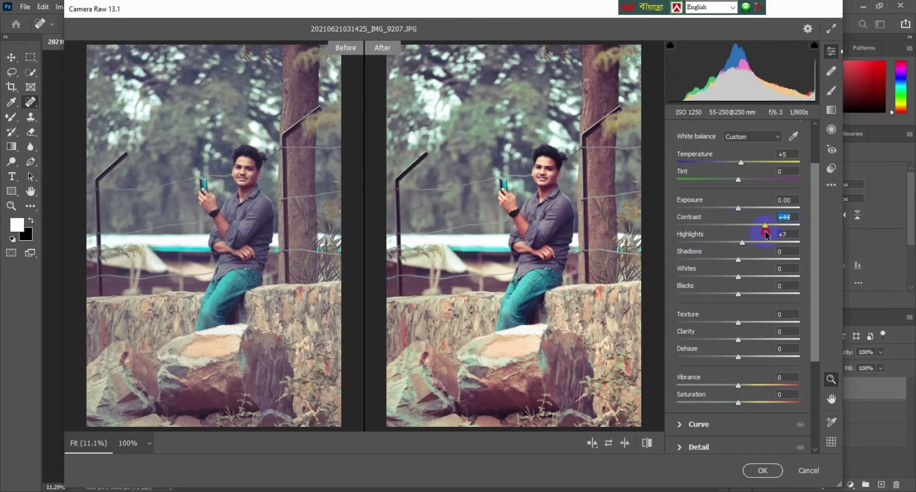
drag(766, 233, 761, 233)
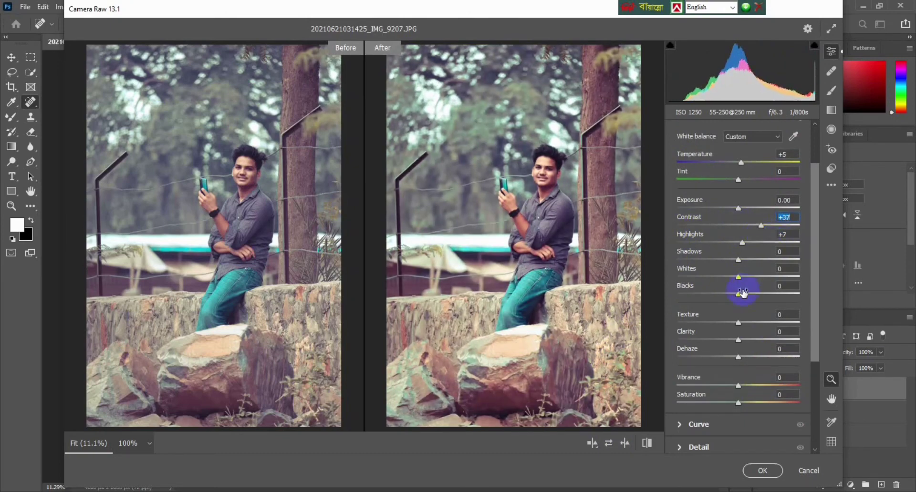
scroll(741, 292, down, 2)
scroll(740, 298, down, 1)
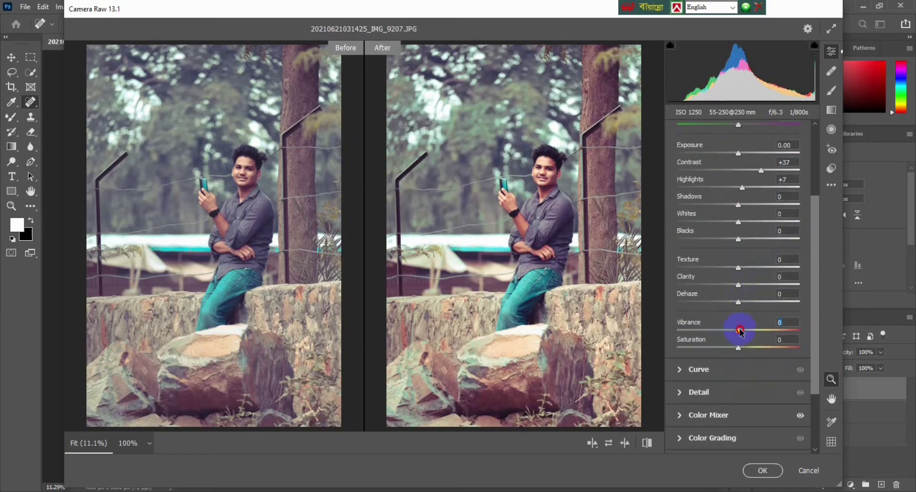
mouse_move(740, 331)
mouse_down()
mouse_move(774, 329)
mouse_move(752, 329)
mouse_move(749, 351)
mouse_up()
click(765, 347)
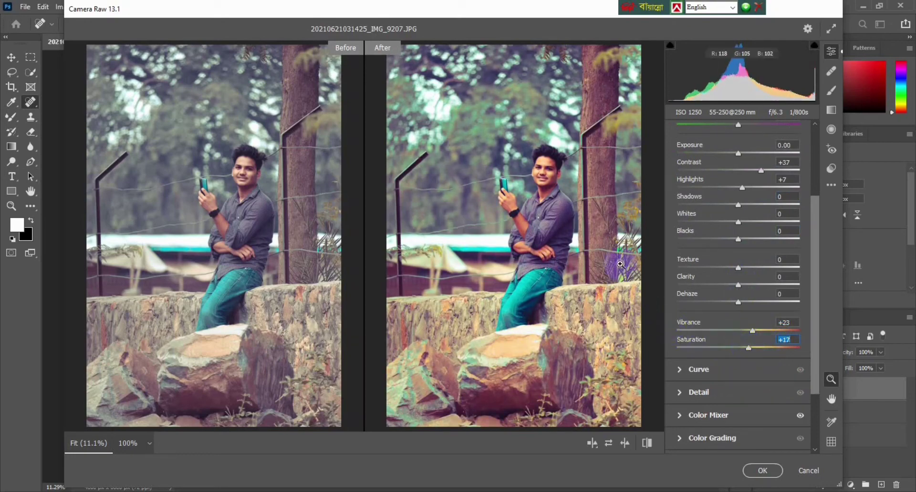
click(753, 472)
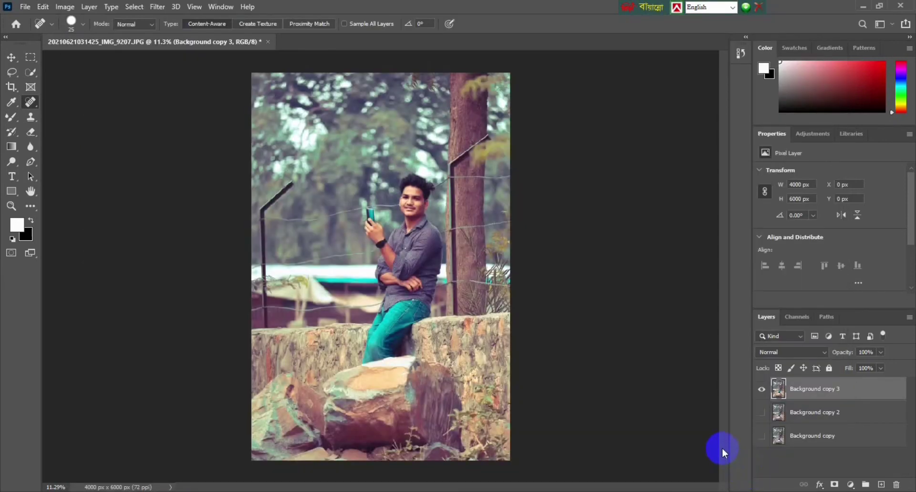
Toggle the background layers' visibility to compare the graded layer with the original photo
scroll(416, 152, up, 1)
scroll(416, 152, up, 2)
scroll(444, 186, down, 4)
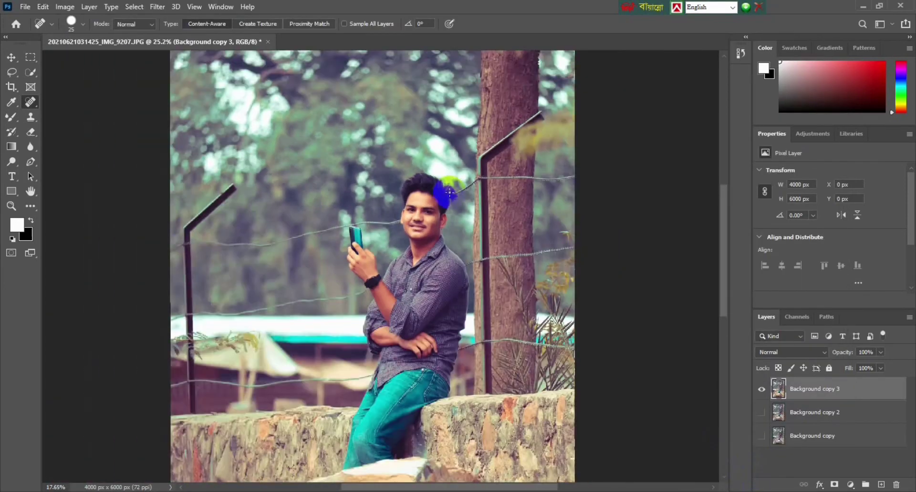
click(761, 389)
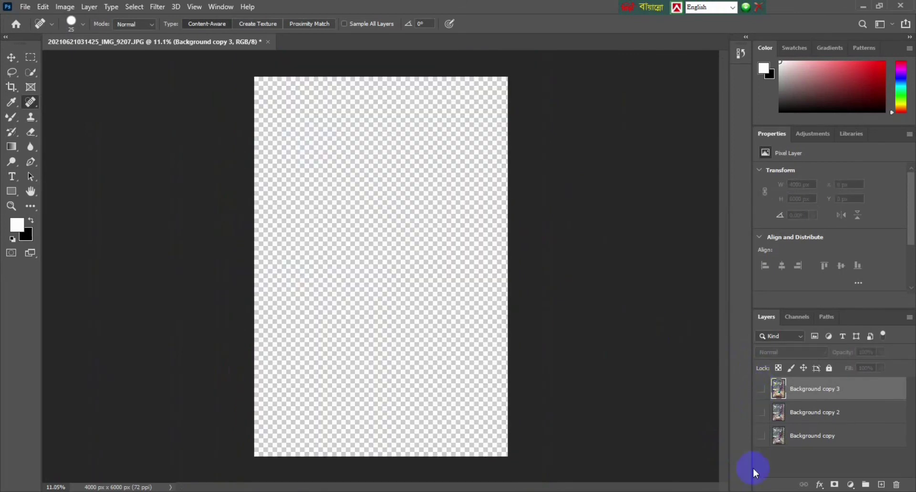
click(761, 436)
click(761, 413)
click(761, 389)
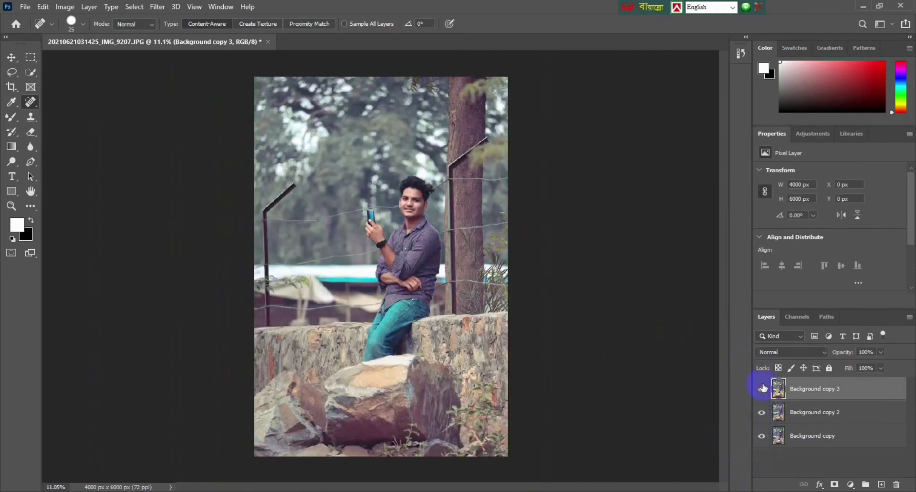
click(758, 445)
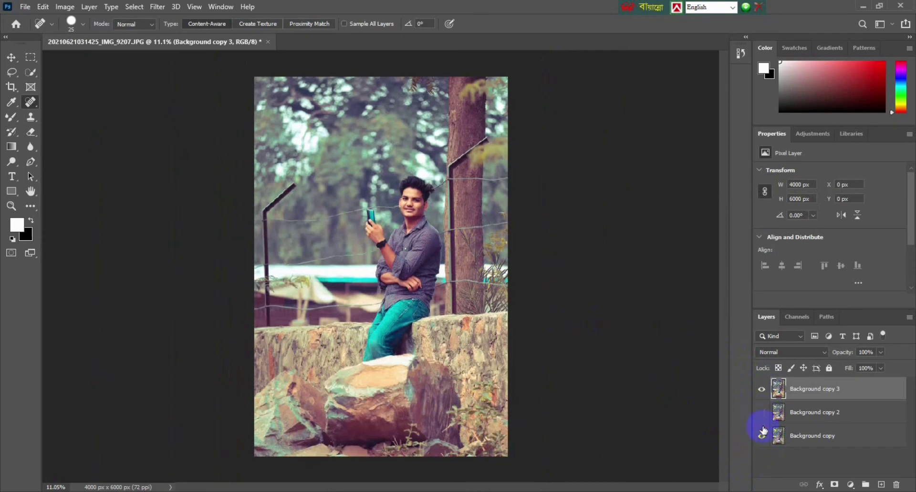
click(762, 394)
click(763, 390)
Merge the three Background layers, duplicate the result as Background copy 4, and hide Background copy 3
ctrl+click(826, 437)
ctrl+click(826, 413)
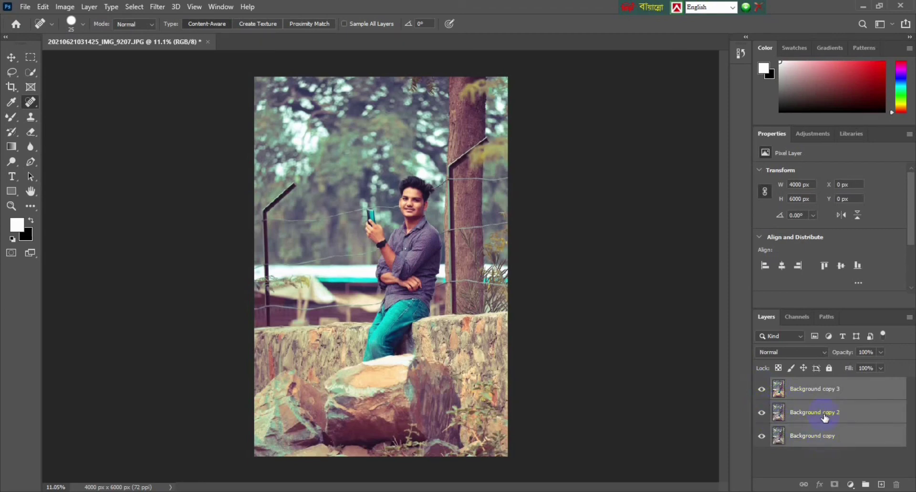
right_click(825, 412)
click(701, 348)
drag(824, 400, 881, 485)
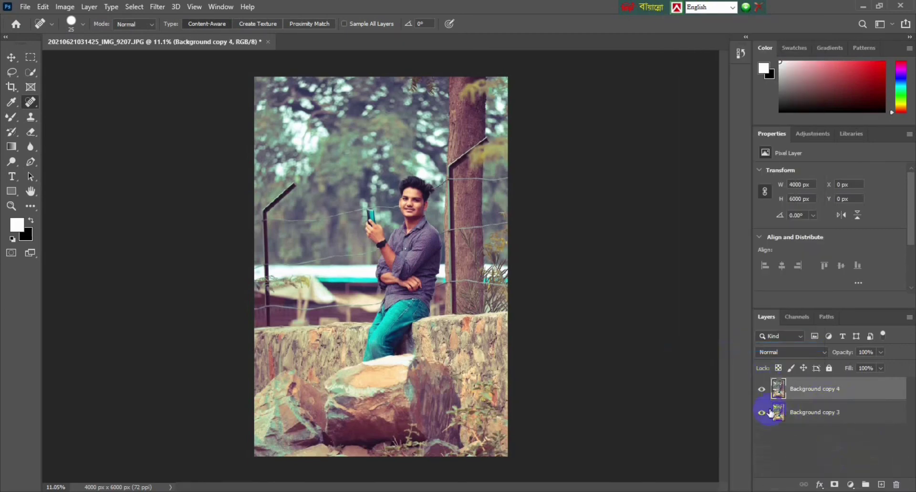
click(761, 412)
click(164, 7)
click(180, 93)
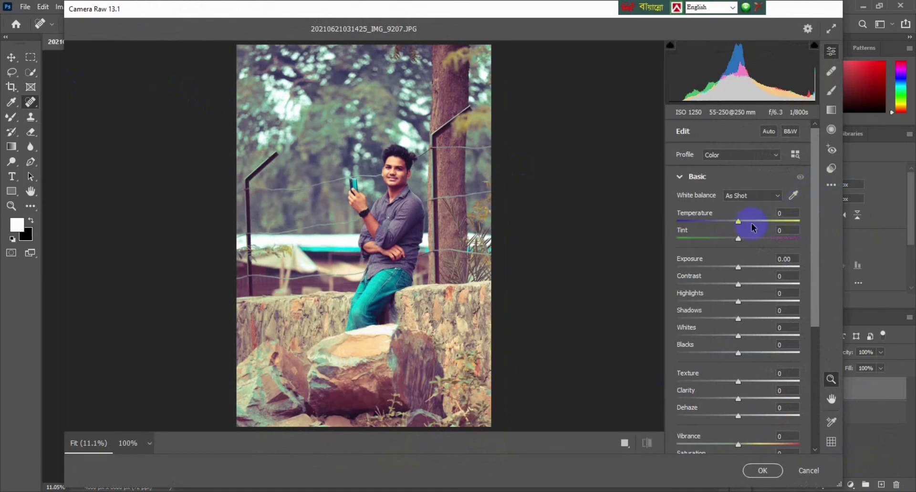
click(831, 171)
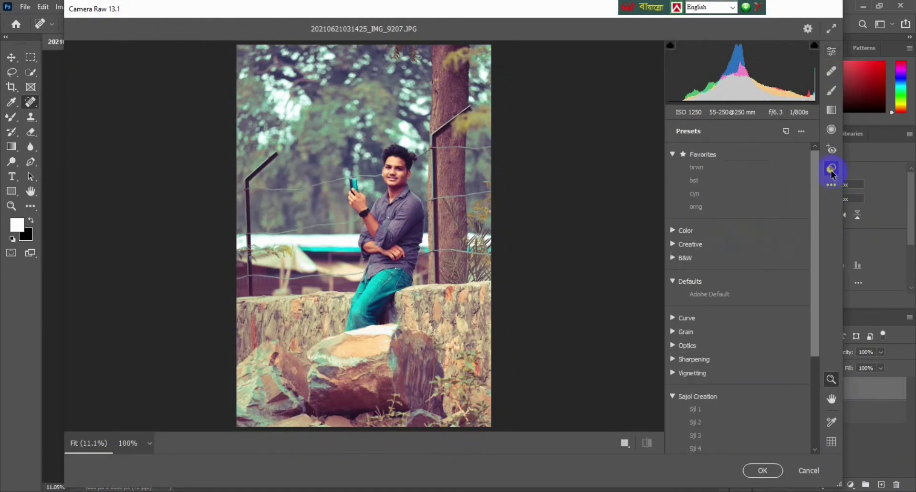
scroll(679, 377, down, 3)
click(704, 414)
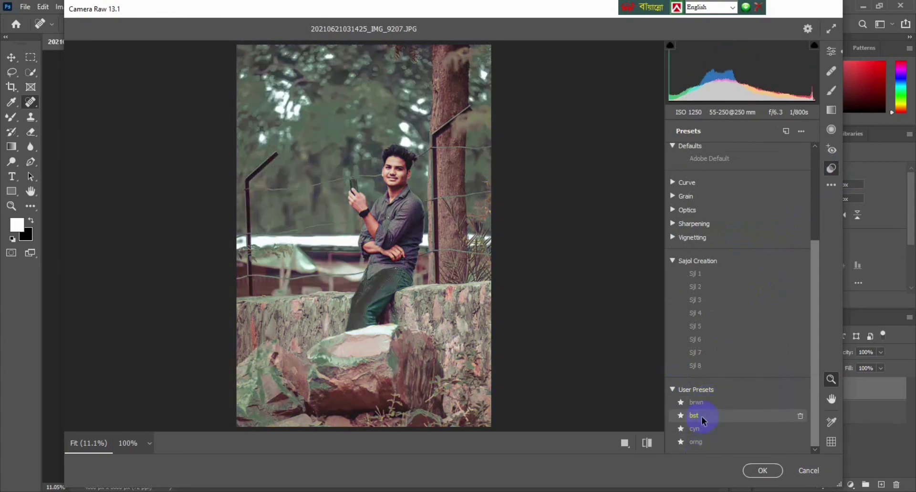
click(812, 470)
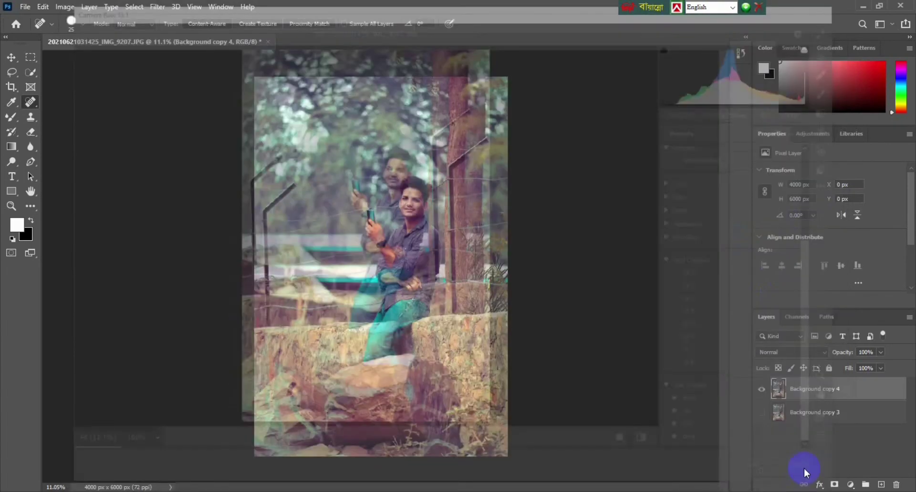
Undo back to the three separate background layers
drag(429, 173, 435, 229)
scroll(435, 228, down, 2)
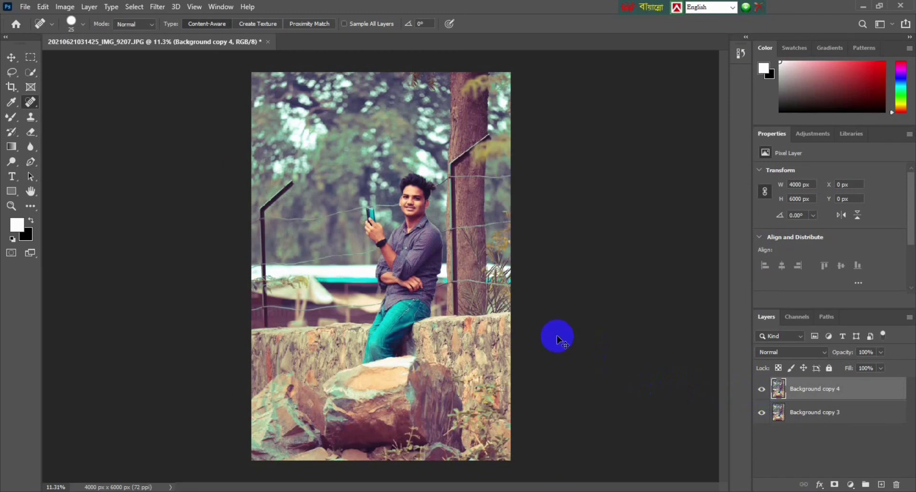
key(Delete)
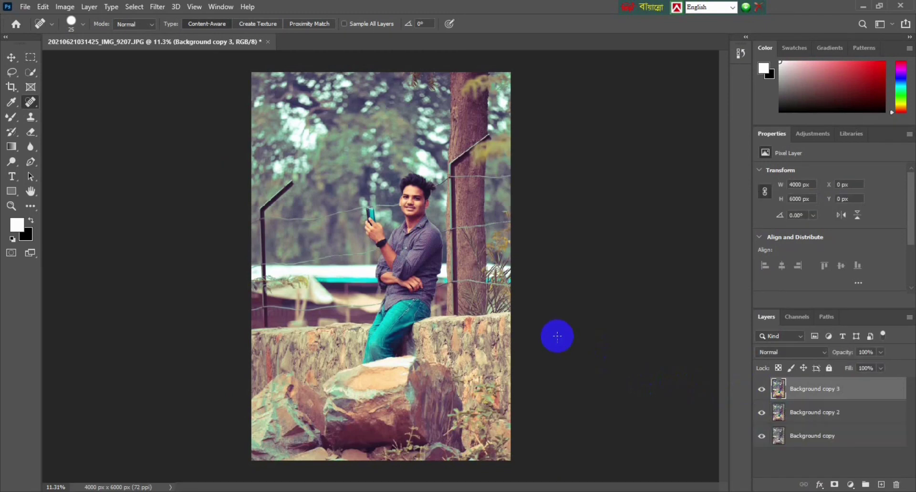
Toggle Background copy 3 on and off to compare the teal grade against the original
click(761, 389)
click(761, 389)
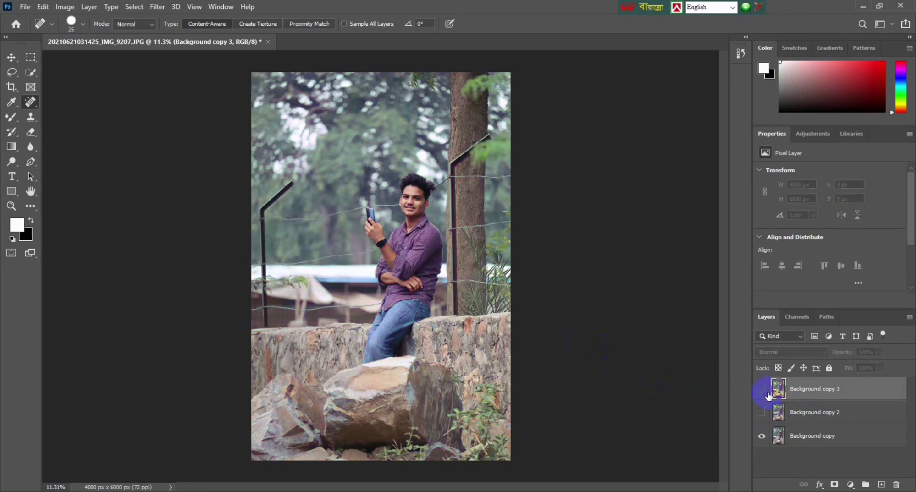
click(762, 390)
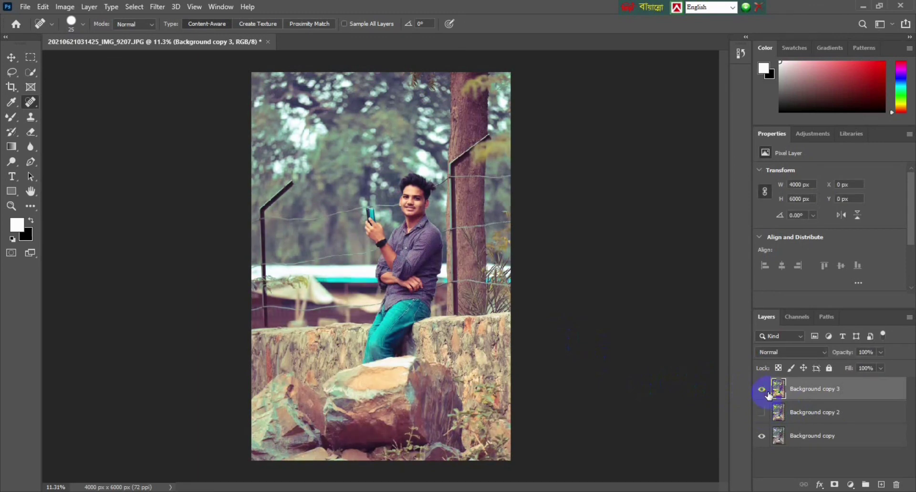
click(761, 389)
click(761, 390)
click(762, 389)
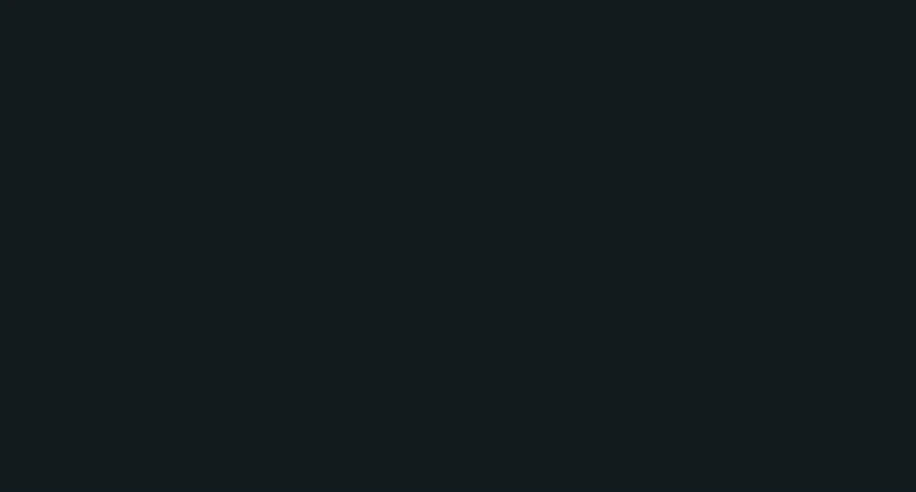